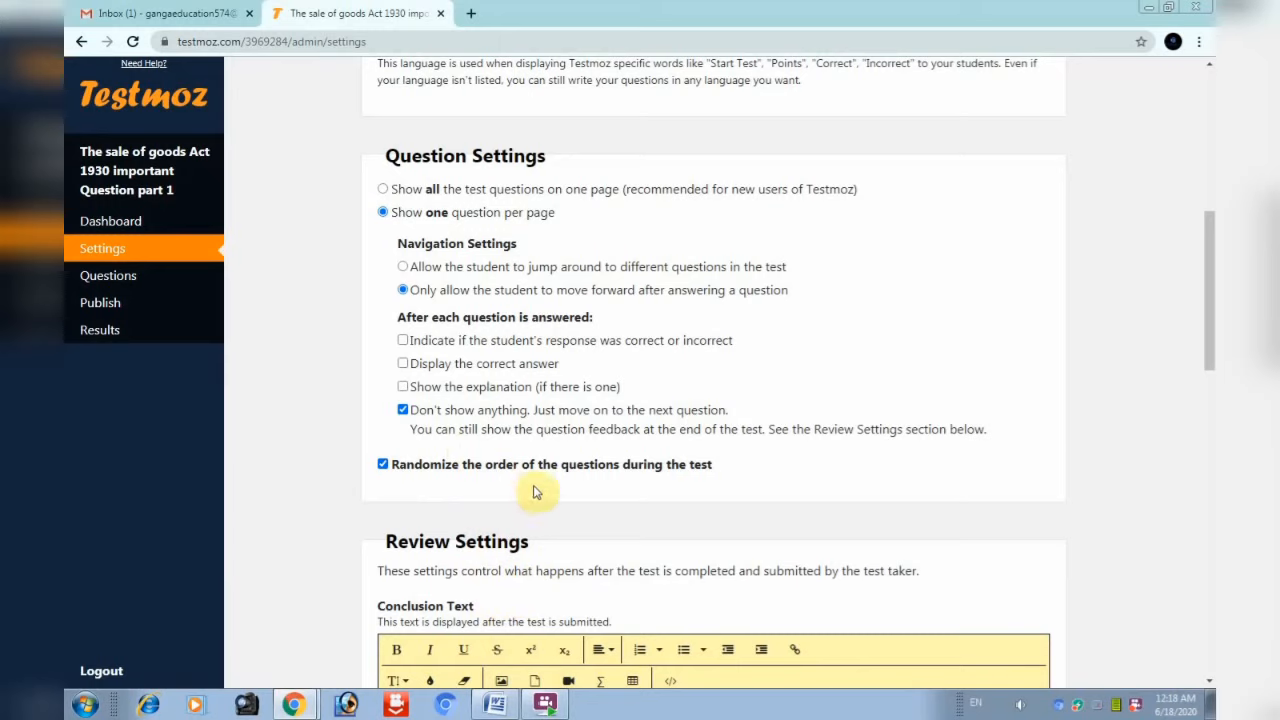
# Enter 'well done' in the Conclusion Text box under Review Settings
pyautogui.scroll(-2, 540, 490)
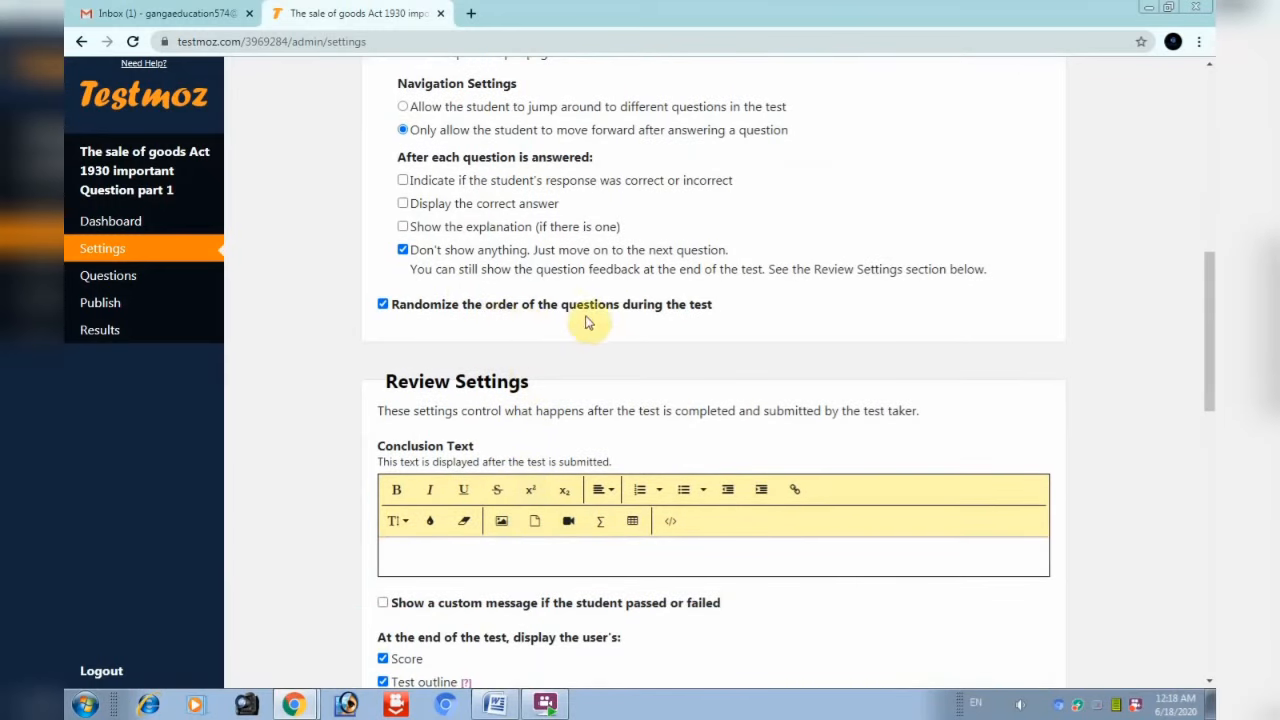
pyautogui.scroll(-3, 646, 369)
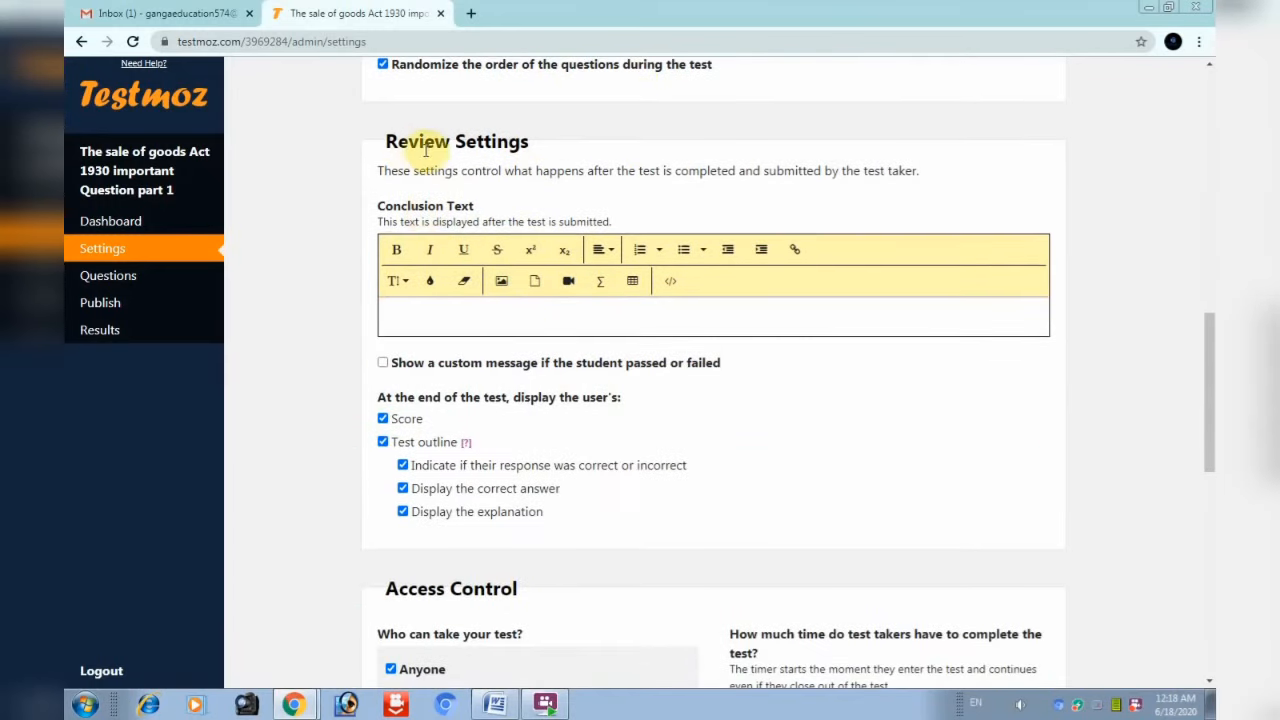
pyautogui.click(450, 316)
pyautogui.write('wel')
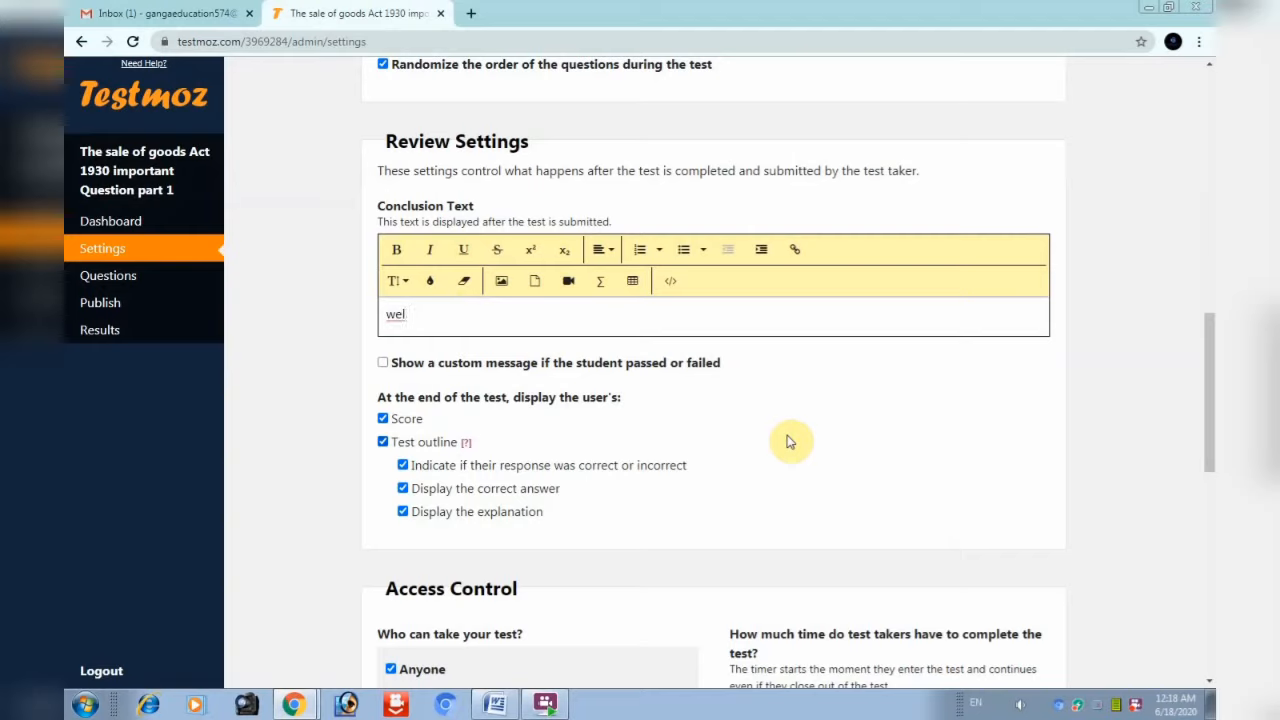
pyautogui.write('l done.')
pyautogui.click(383, 364)
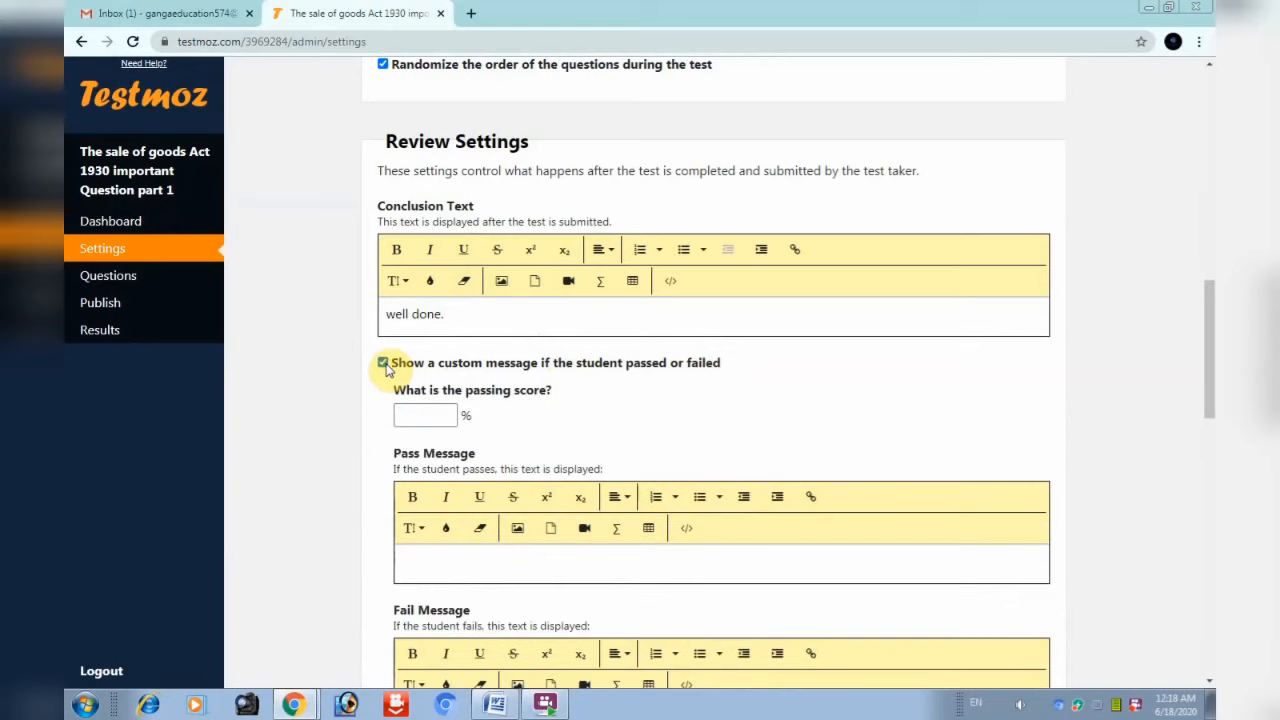
pyautogui.scroll(-2, 560, 455)
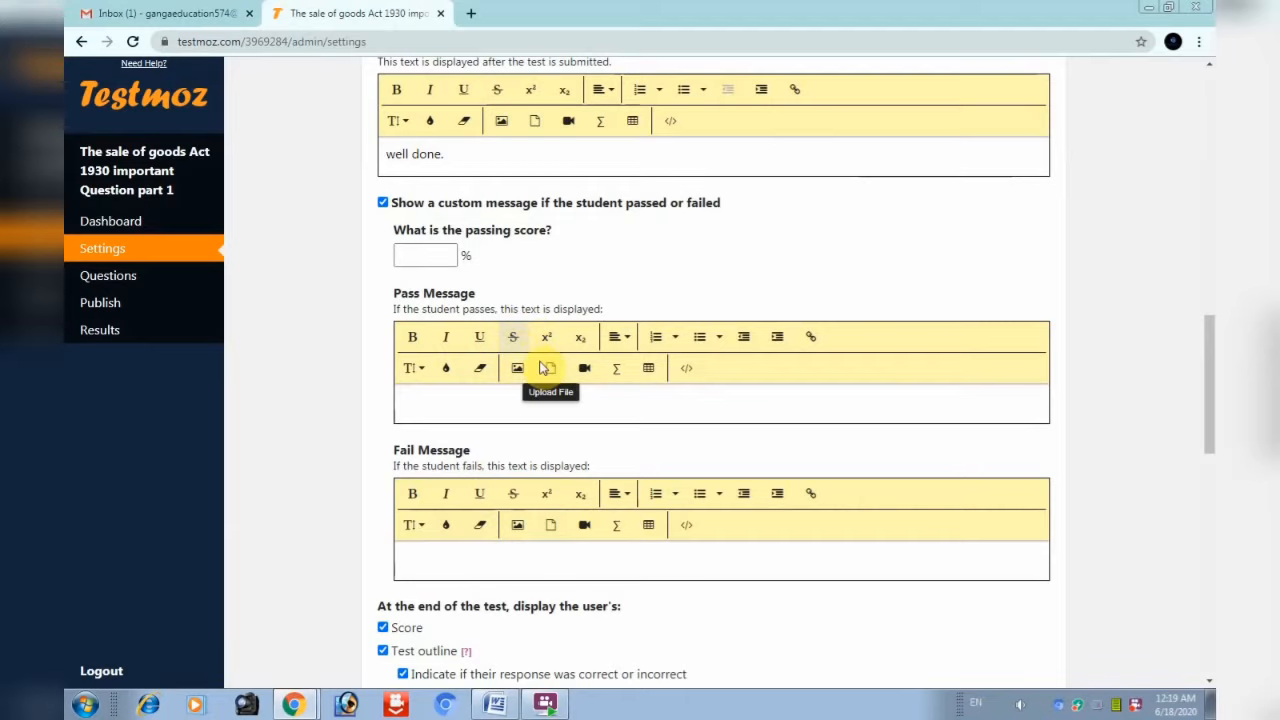
pyautogui.click(383, 204)
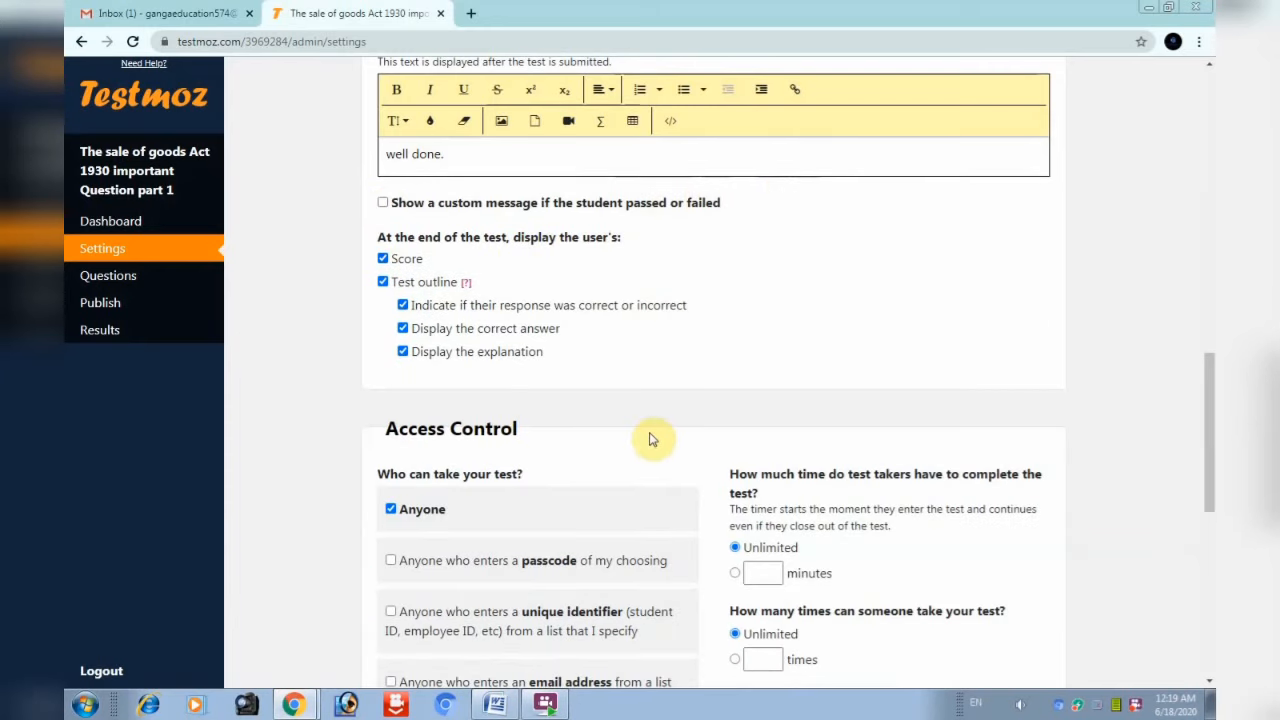
pyautogui.click(383, 258)
pyautogui.click(383, 258)
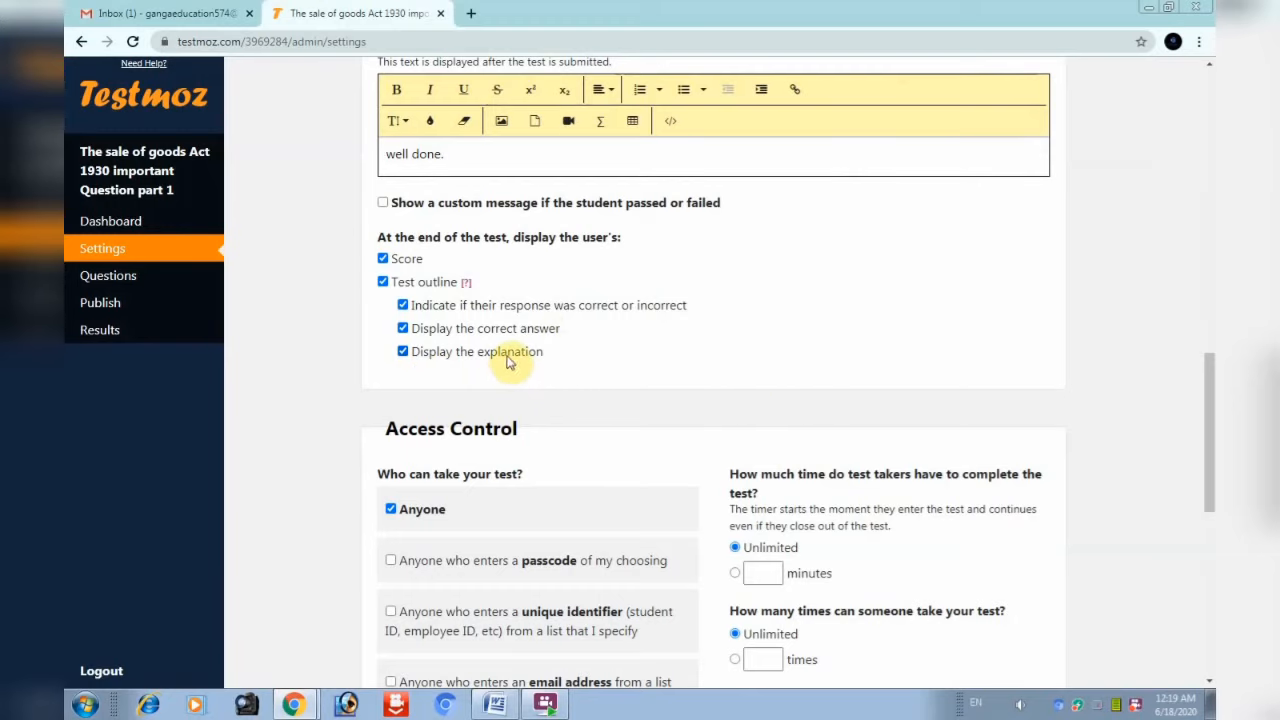
pyautogui.scroll(3, 523, 374)
pyautogui.scroll(-5, 571, 514)
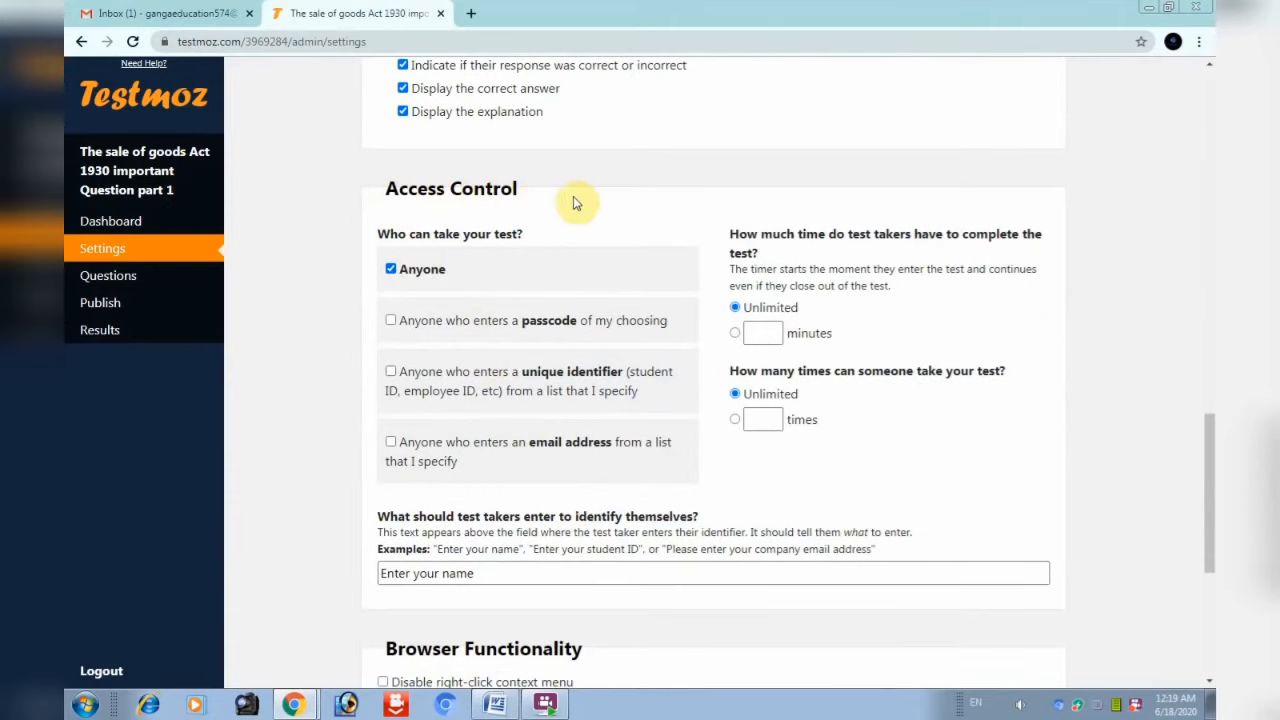
pyautogui.scroll(-1, 575, 230)
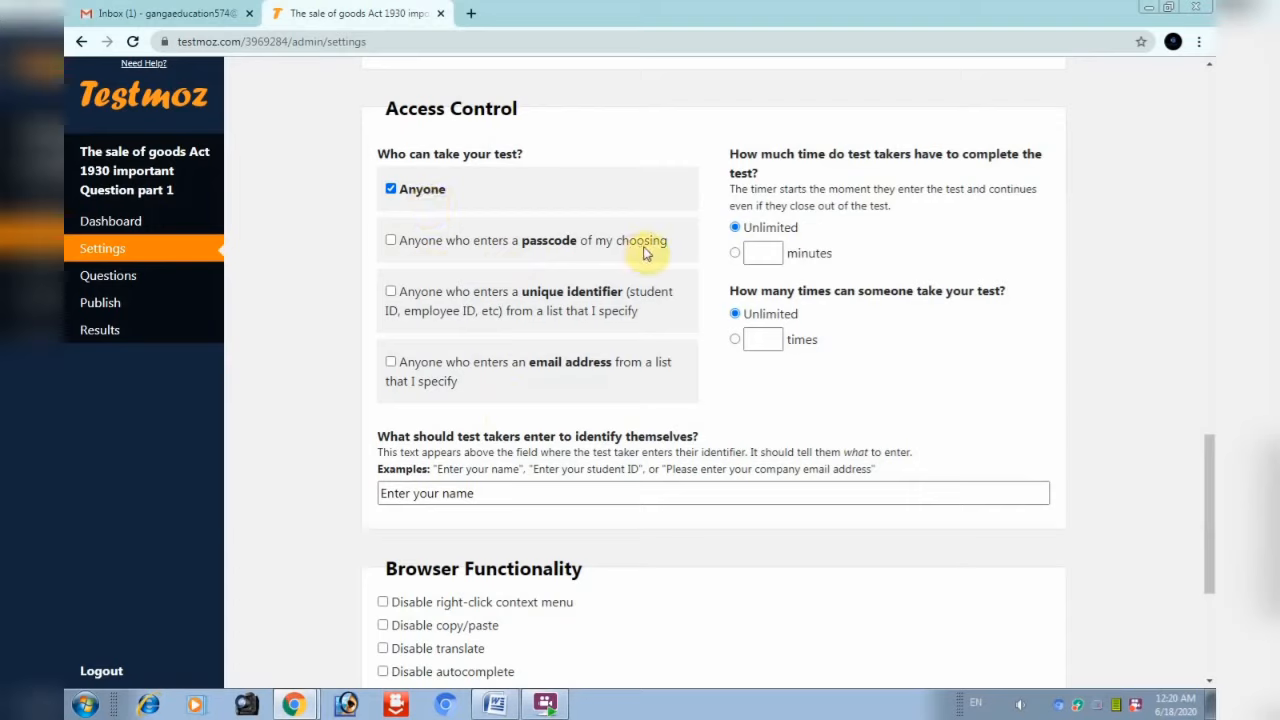
pyautogui.click(565, 245)
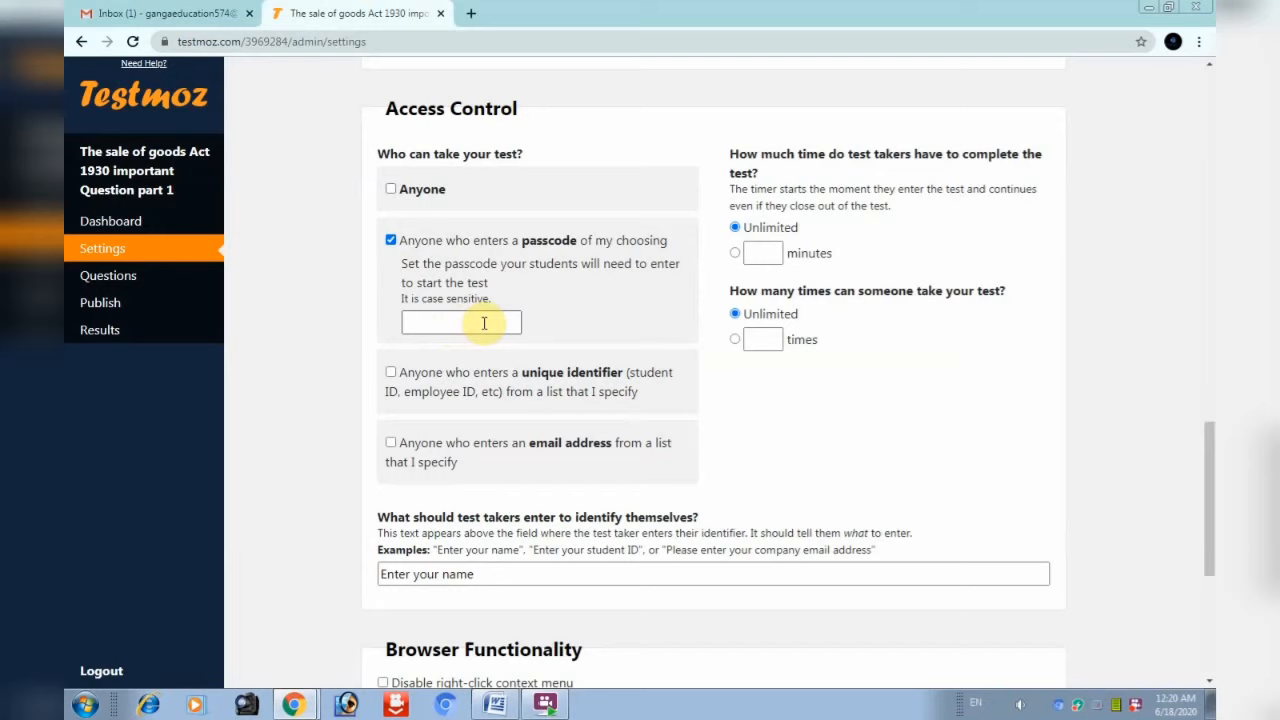
pyautogui.click(391, 190)
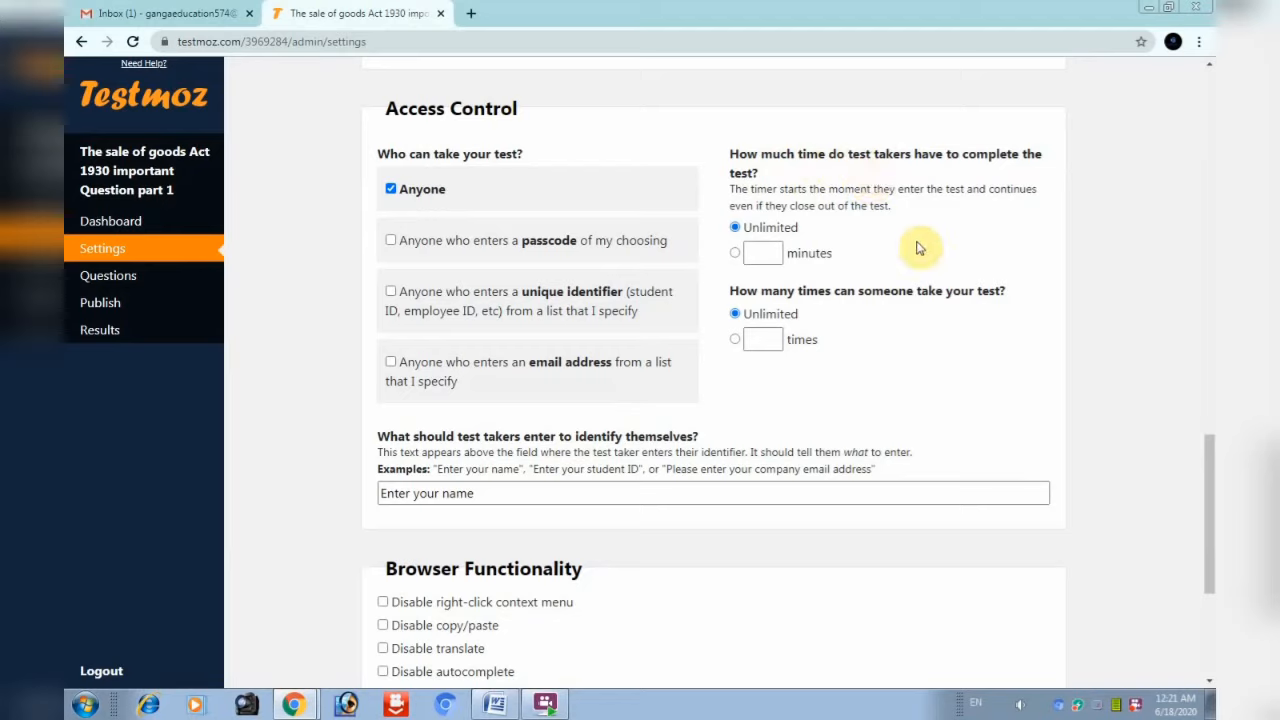
# Set a 60-minute time limit and allow only 1 attempt per person
pyautogui.click(762, 253)
pyautogui.write('60')
pyautogui.click(762, 339)
pyautogui.write('1')
pyautogui.click(735, 313)
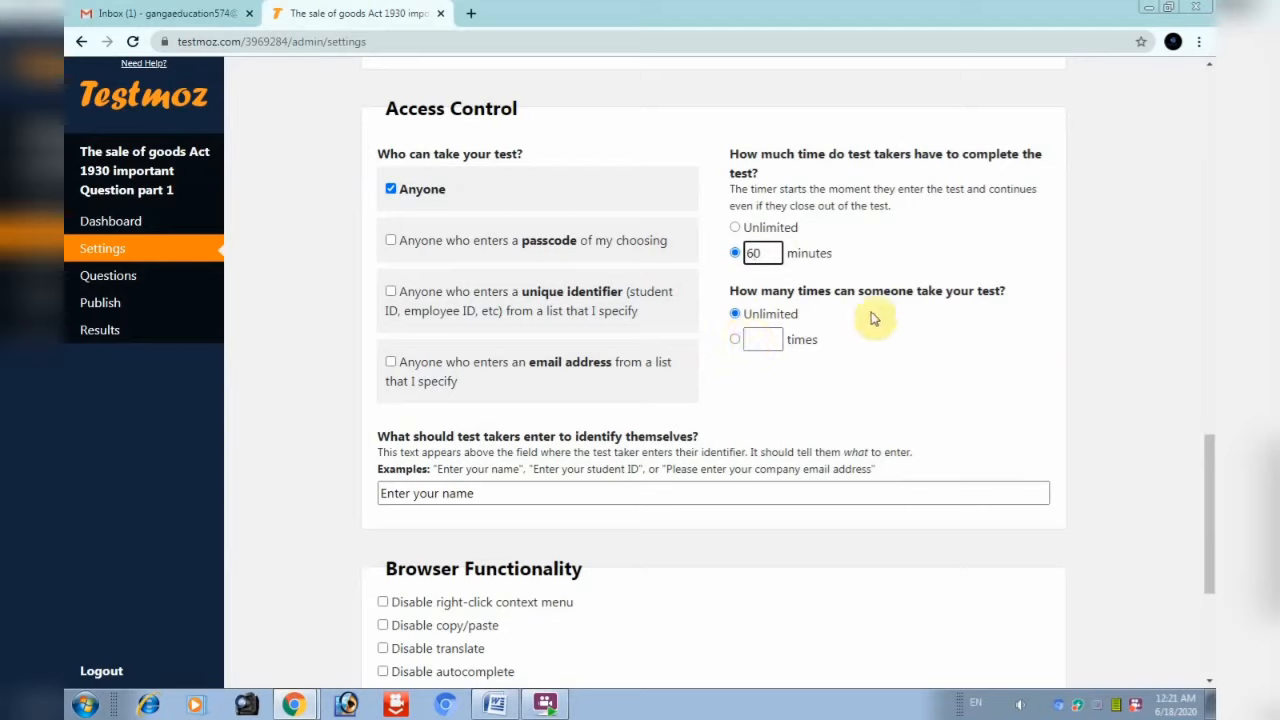
pyautogui.click(752, 340)
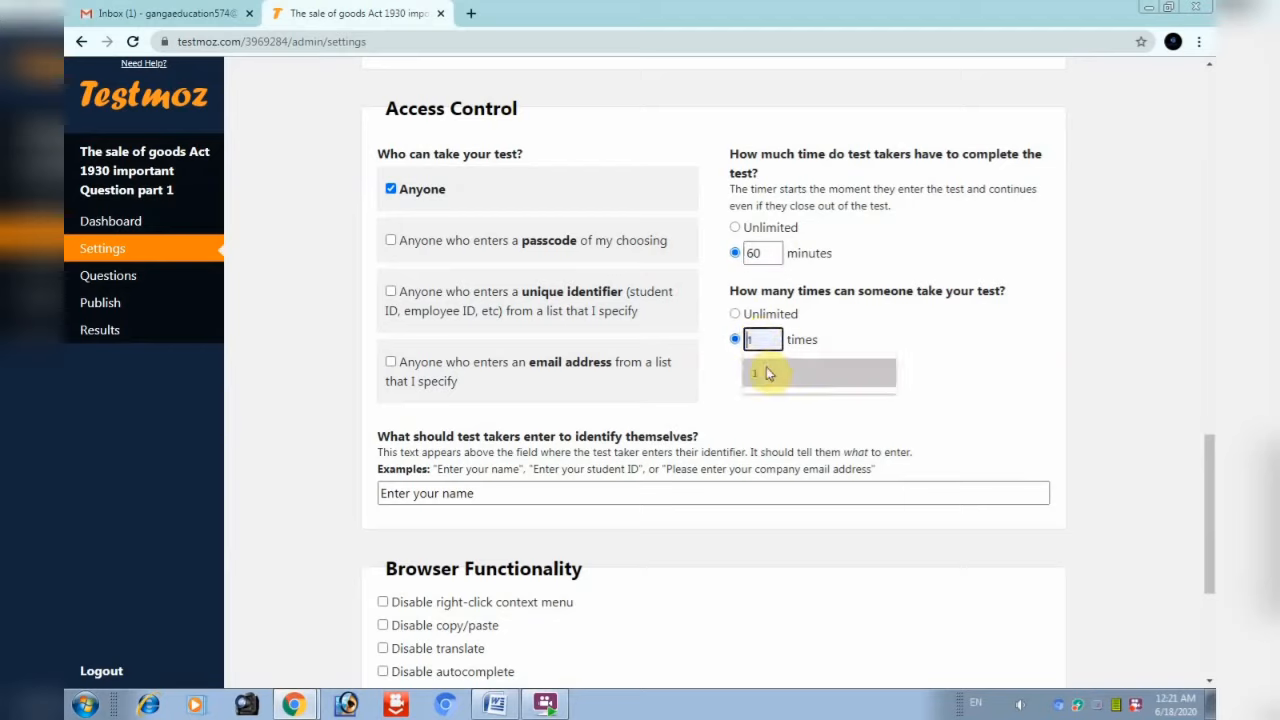
pyautogui.click(757, 373)
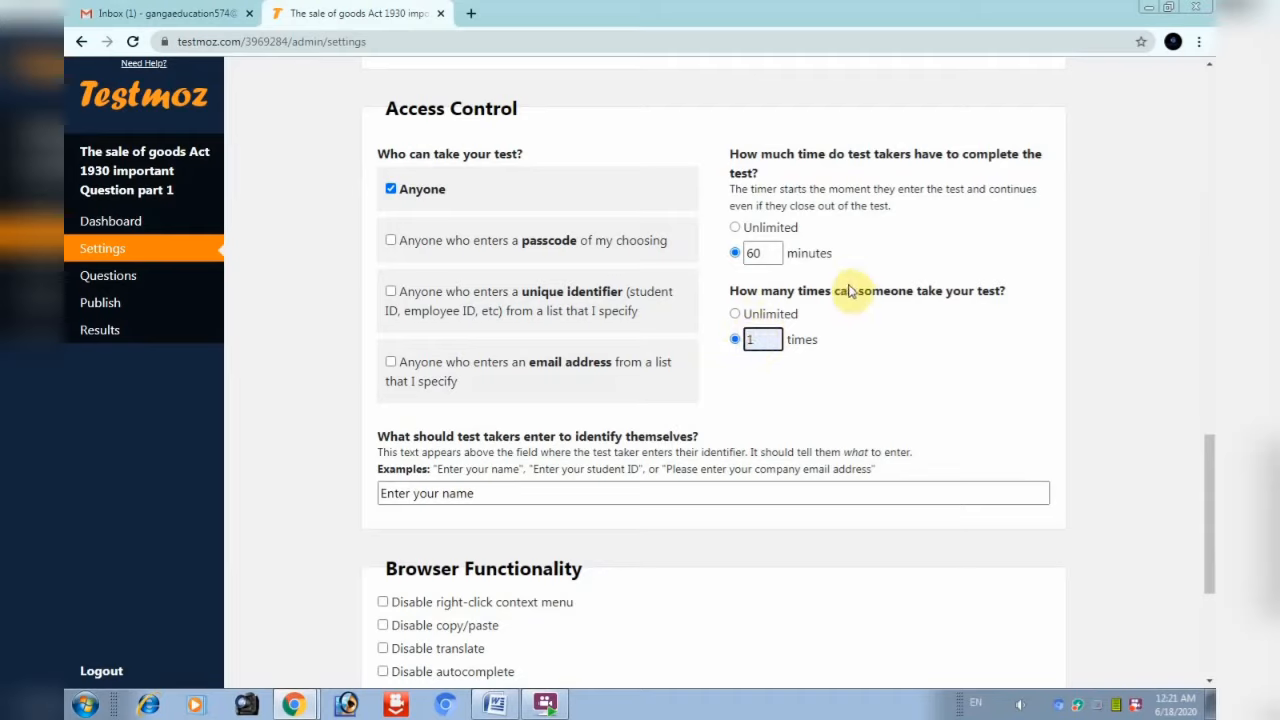
pyautogui.scroll(-1, 952, 345)
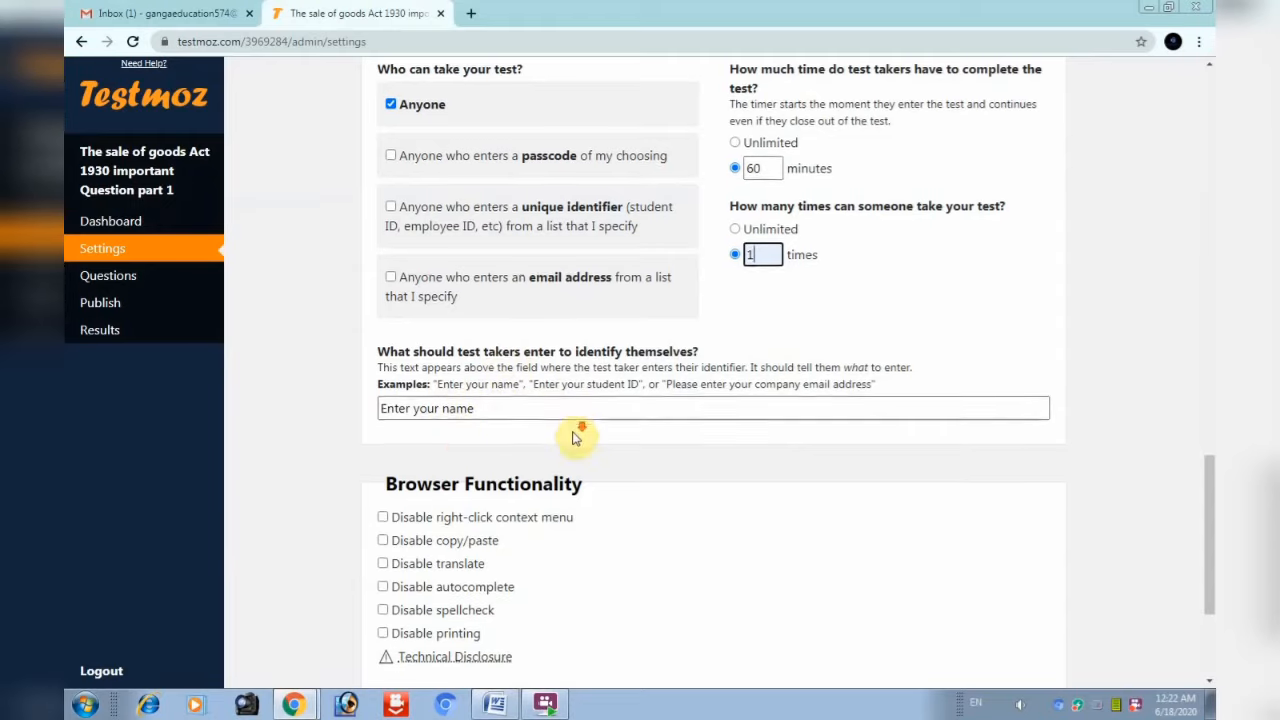
pyautogui.scroll(-1, 578, 436)
pyautogui.scroll(-1, 578, 436)
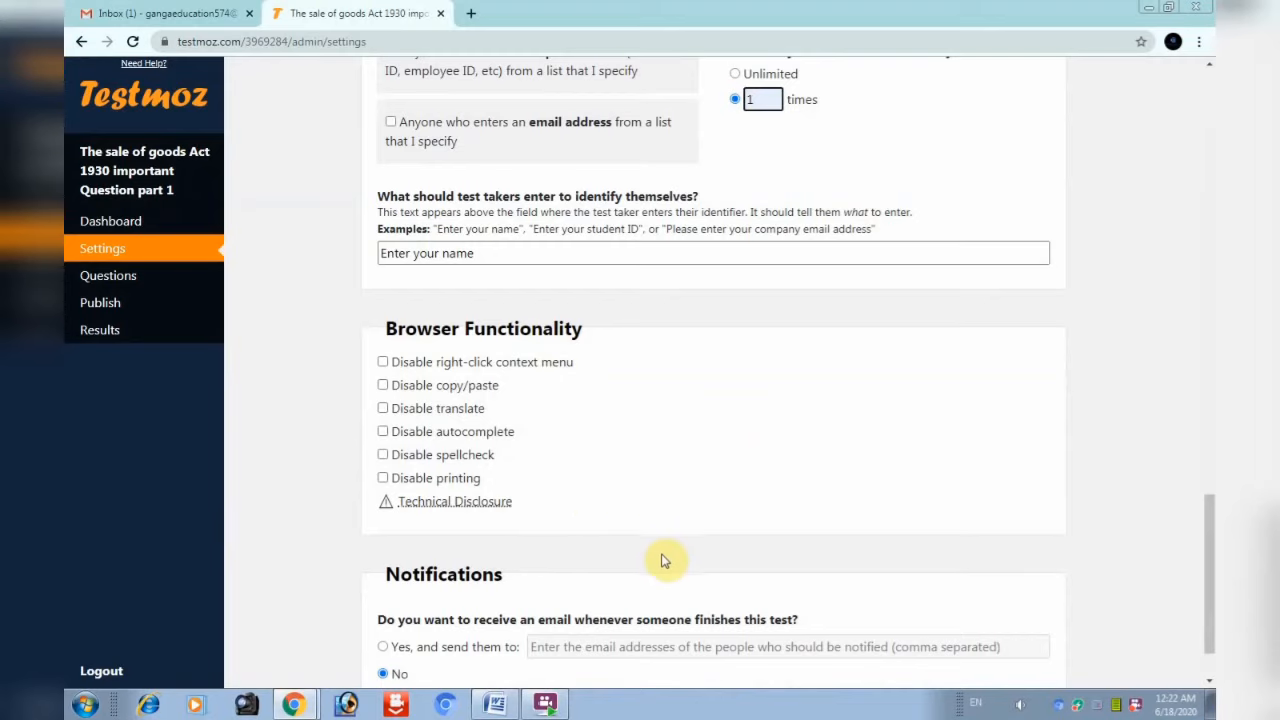
pyautogui.scroll(-1, 640, 440)
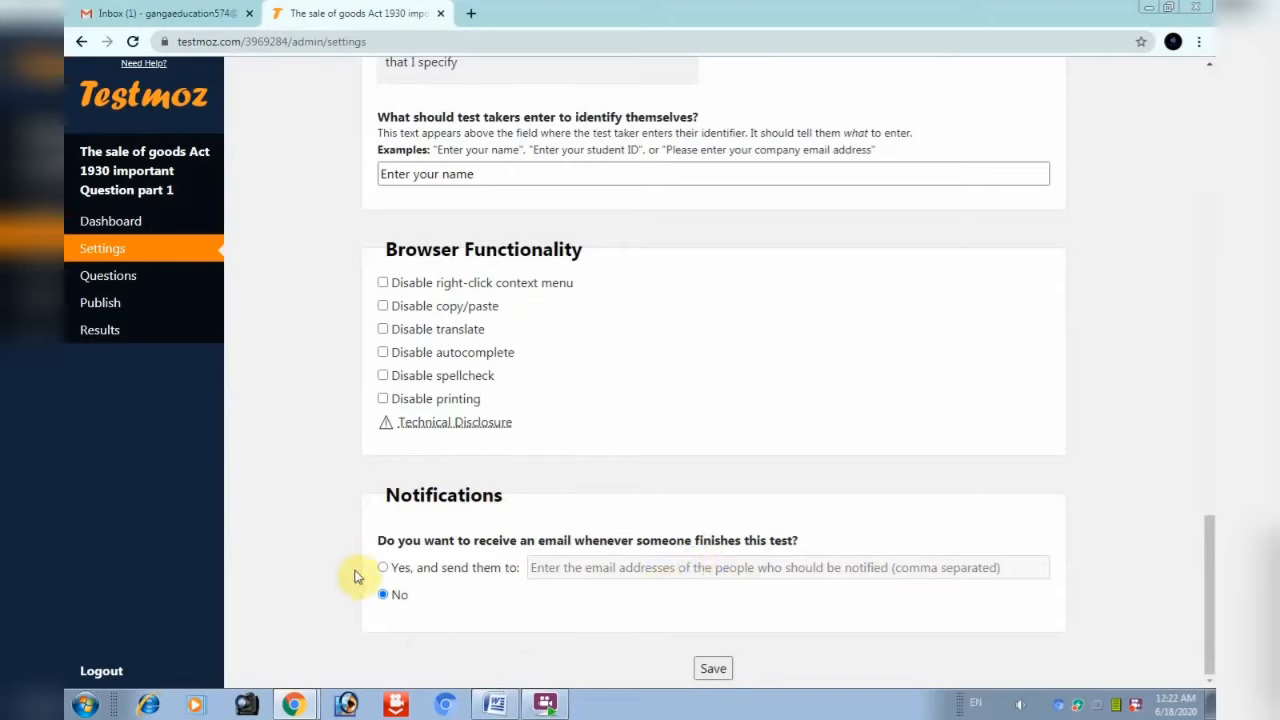
# Save the settings and insert a multiple-choice question with Choice 3 correct and shuffled choices
pyautogui.click(710, 670)
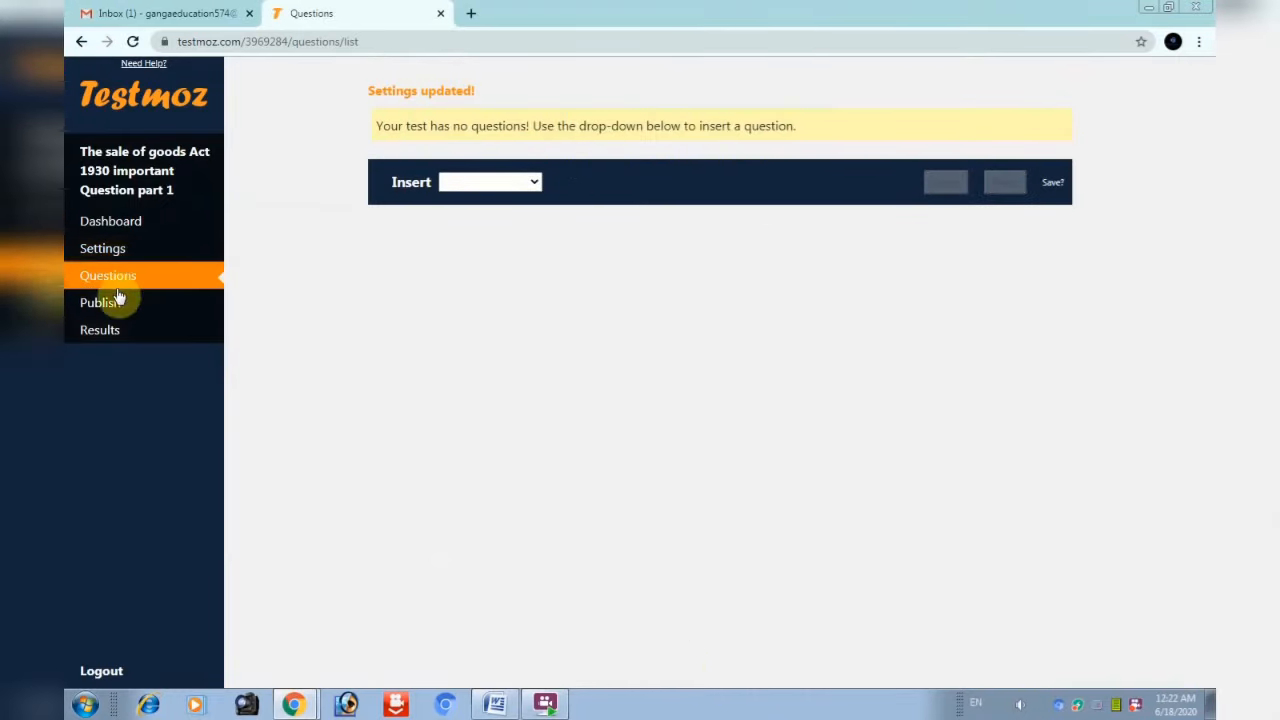
pyautogui.click(543, 165)
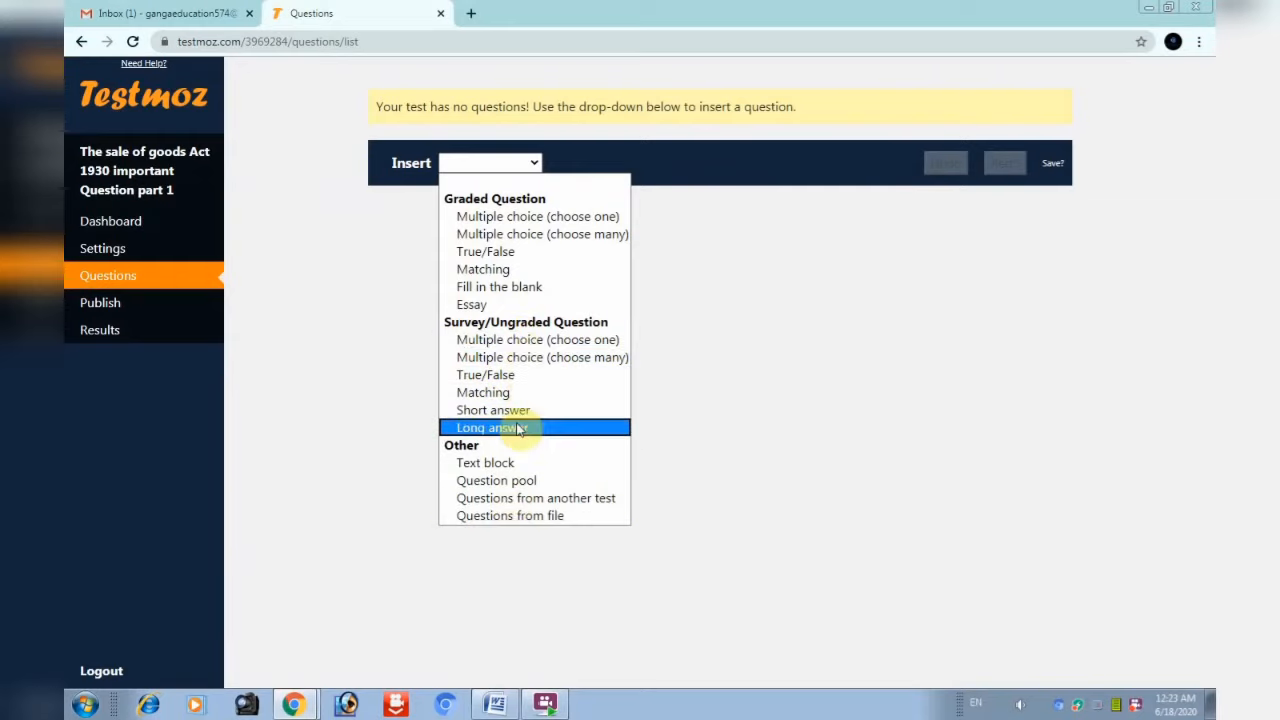
pyautogui.click(520, 216)
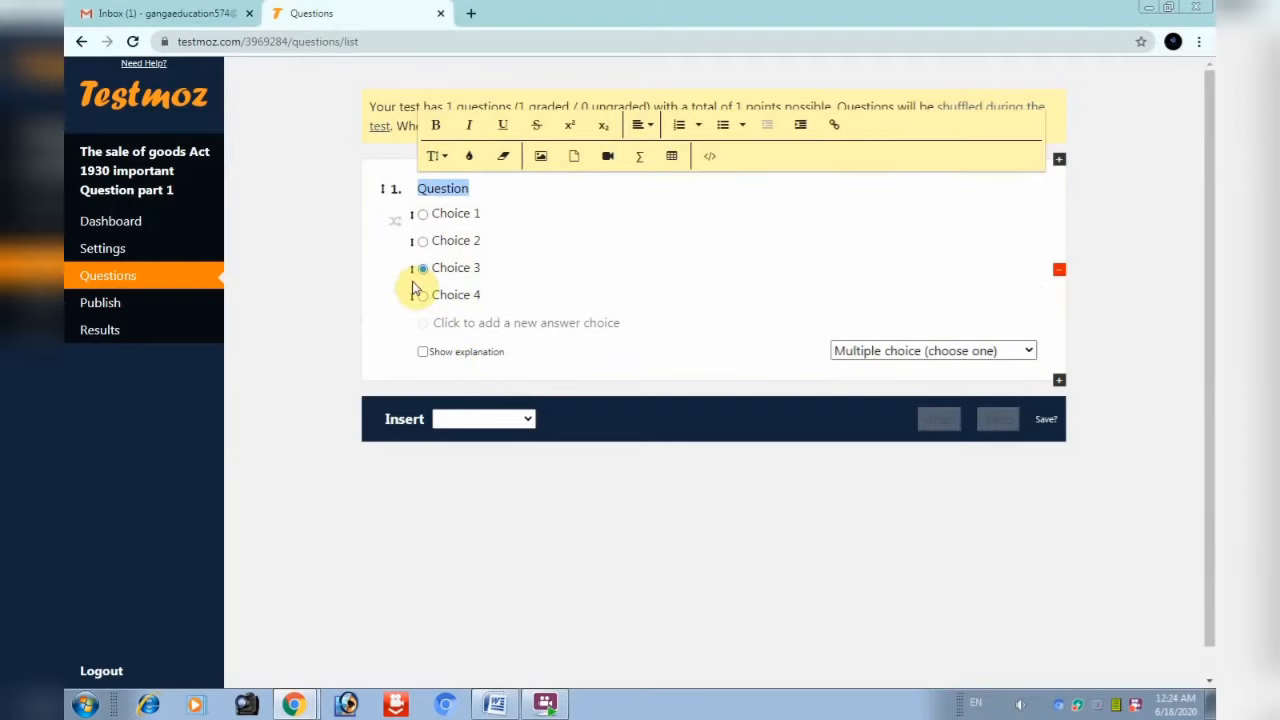
pyautogui.click(423, 241)
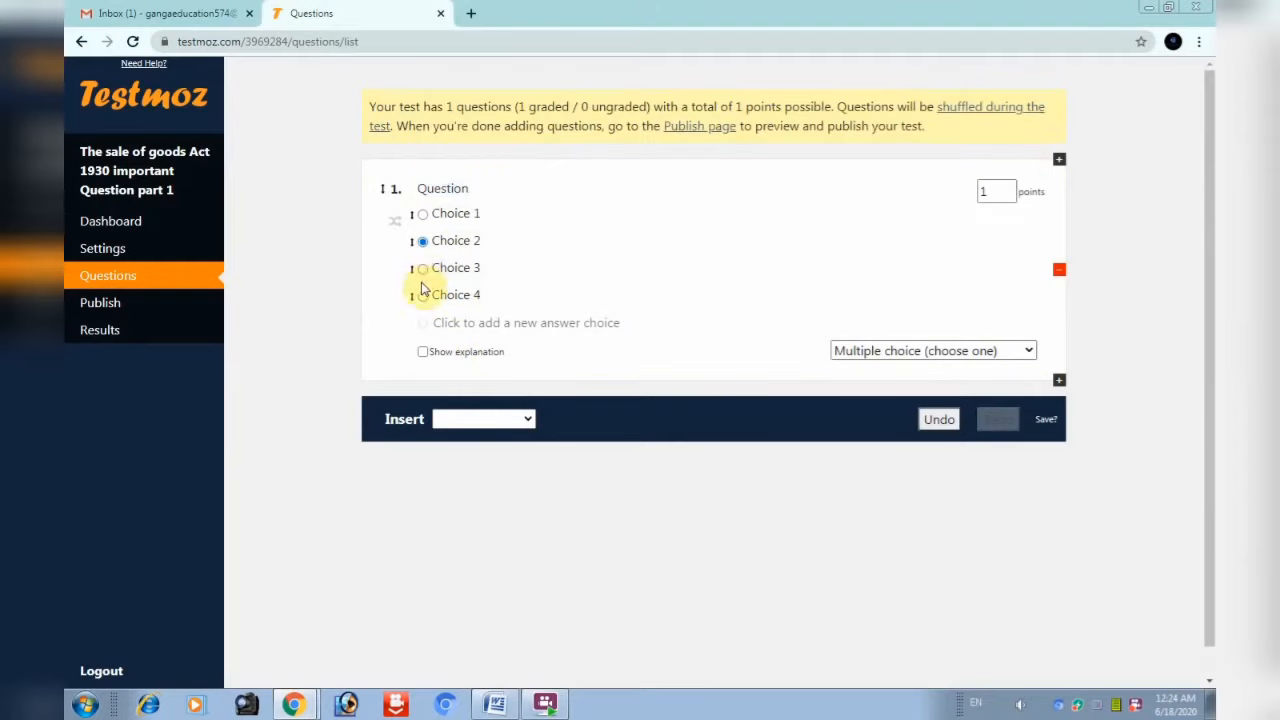
pyautogui.click(423, 269)
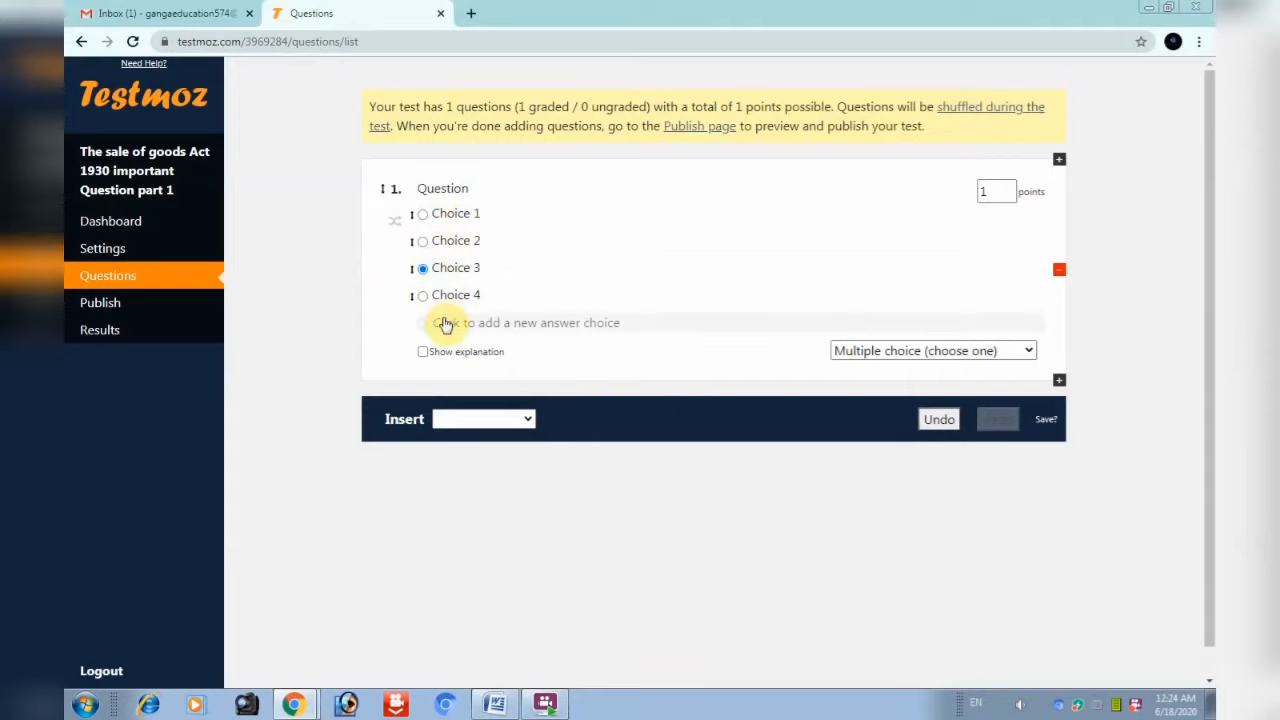
pyautogui.click(395, 225)
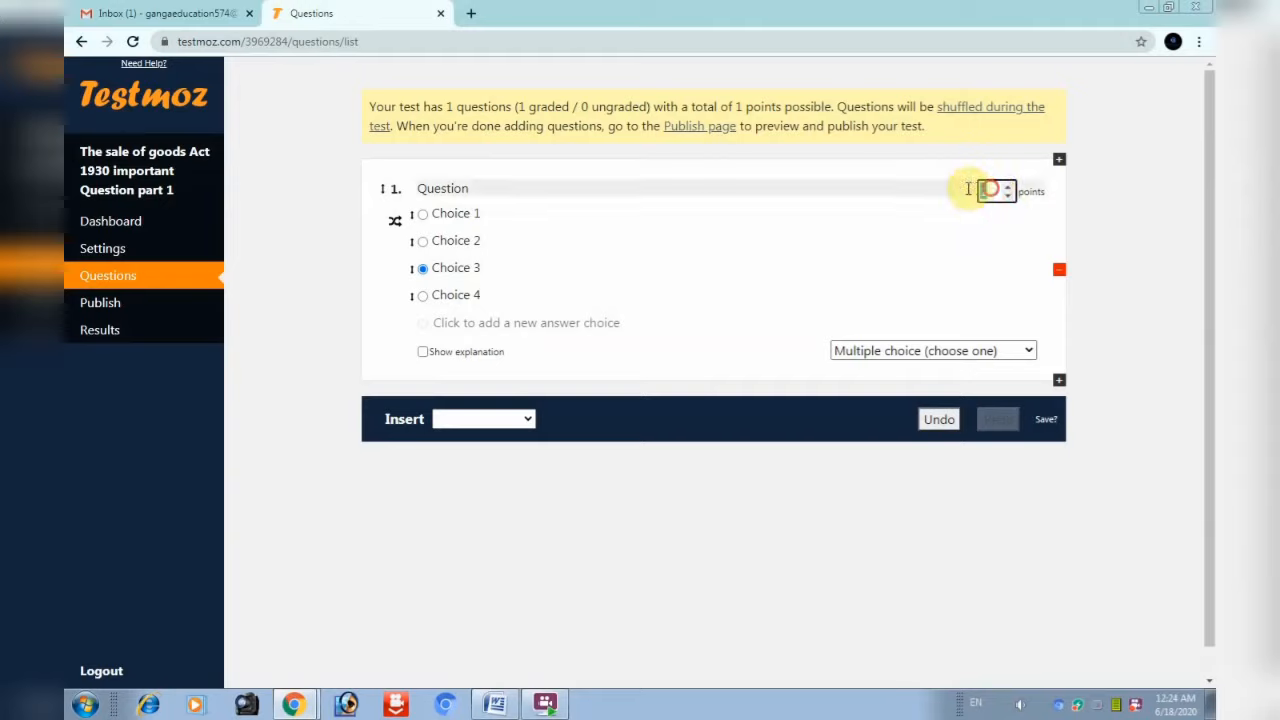
pyautogui.doubleClick(998, 196)
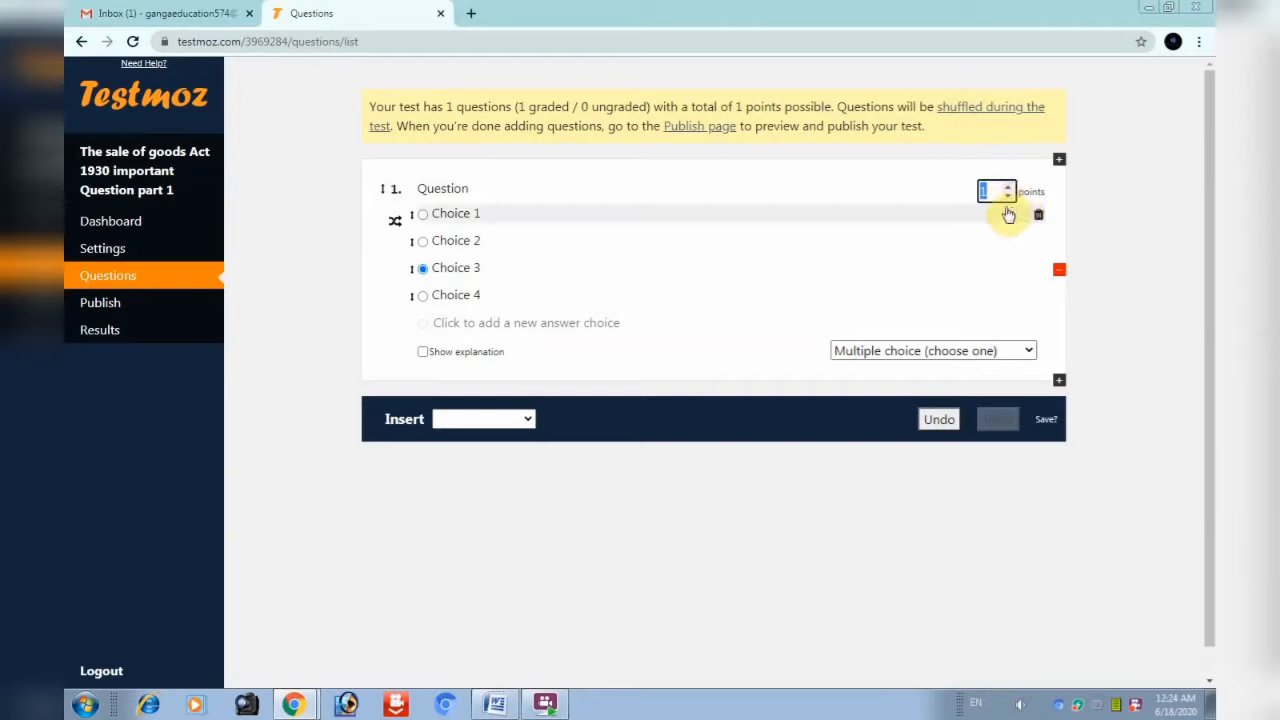
# Delete the old question and insert two multiple-choice (choose one) questions
pyautogui.click(1059, 275)
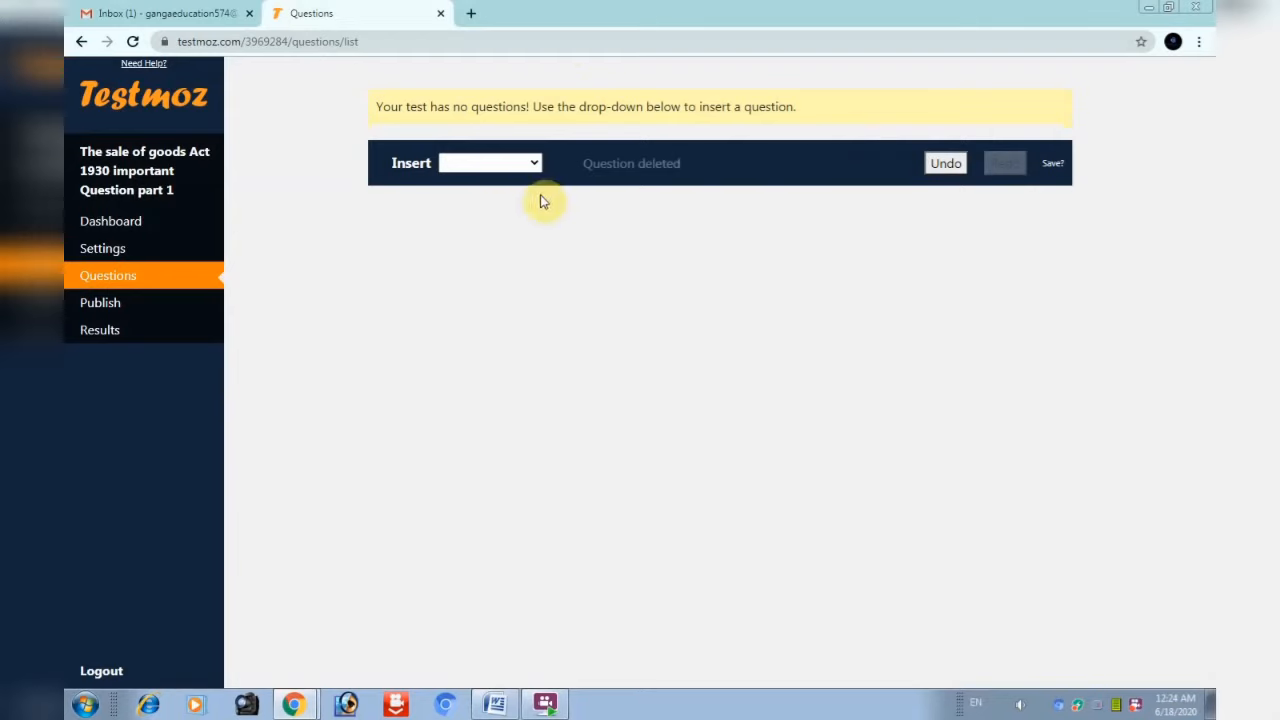
pyautogui.click(531, 162)
pyautogui.click(516, 213)
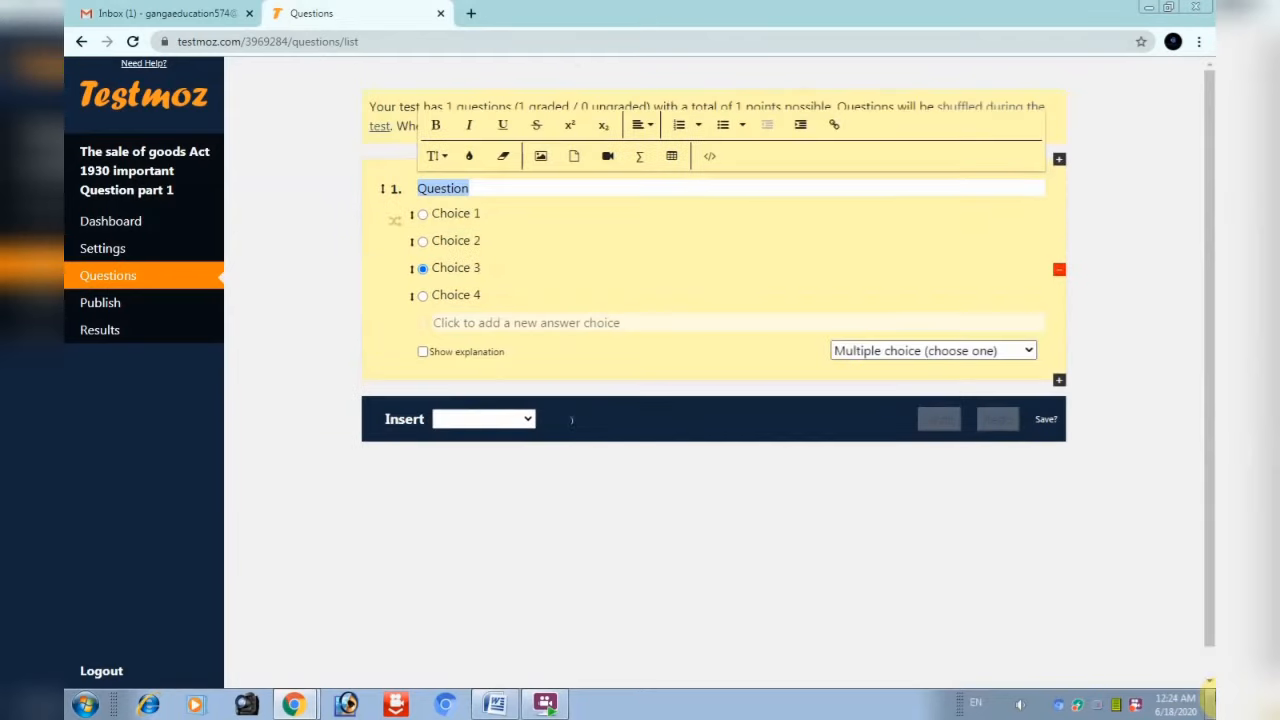
pyautogui.click(1059, 383)
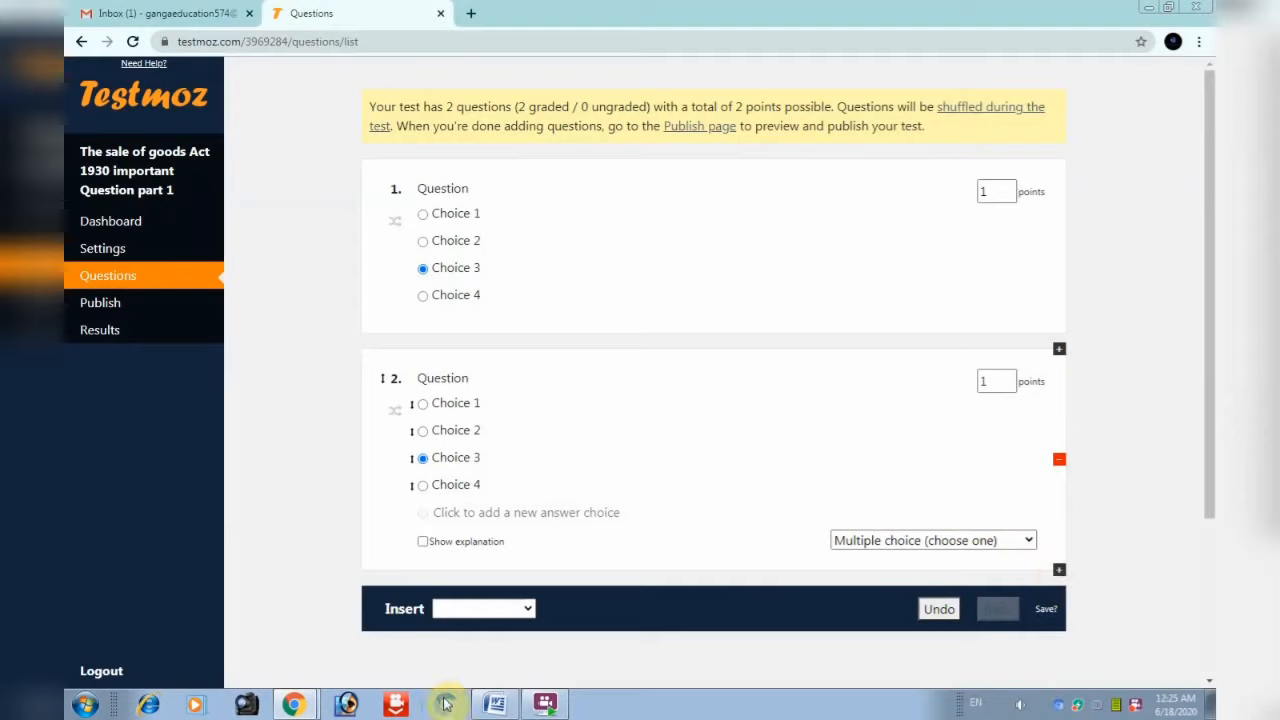
# Paste the section 2(7) 'goods' question from Word into question 1, removing its list numbering
pyautogui.click(497, 193)
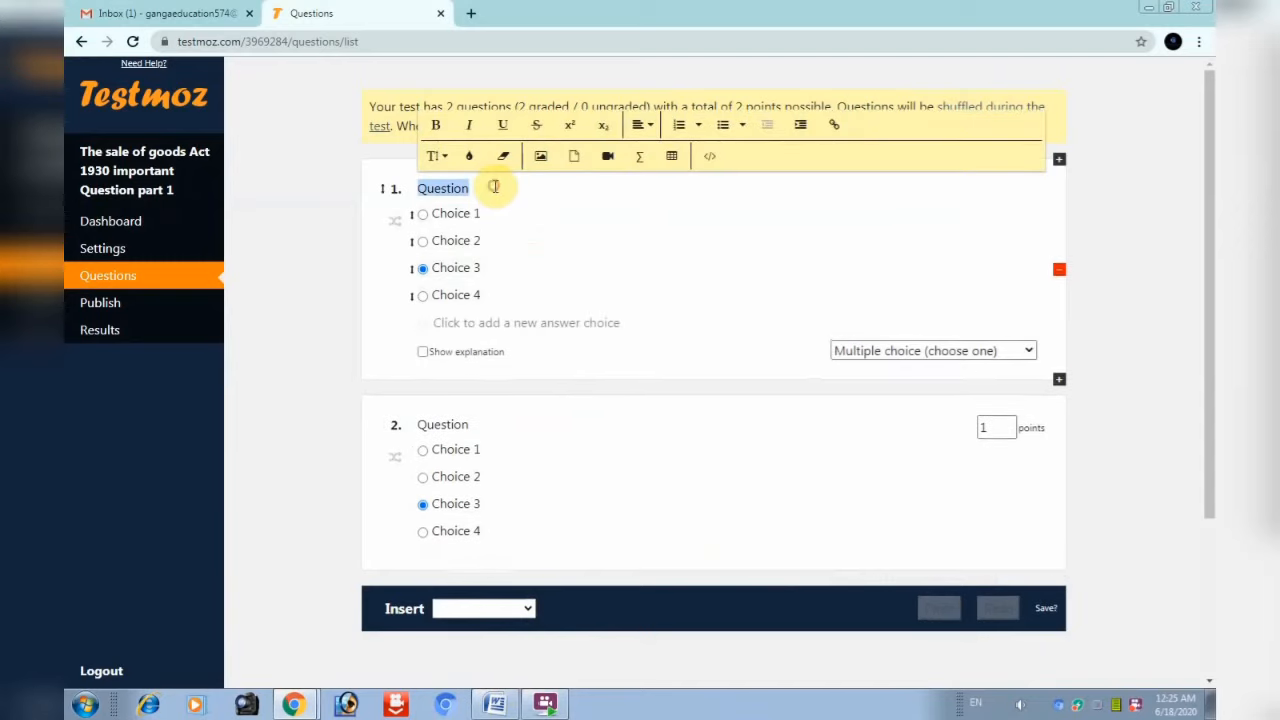
pyautogui.click(497, 705)
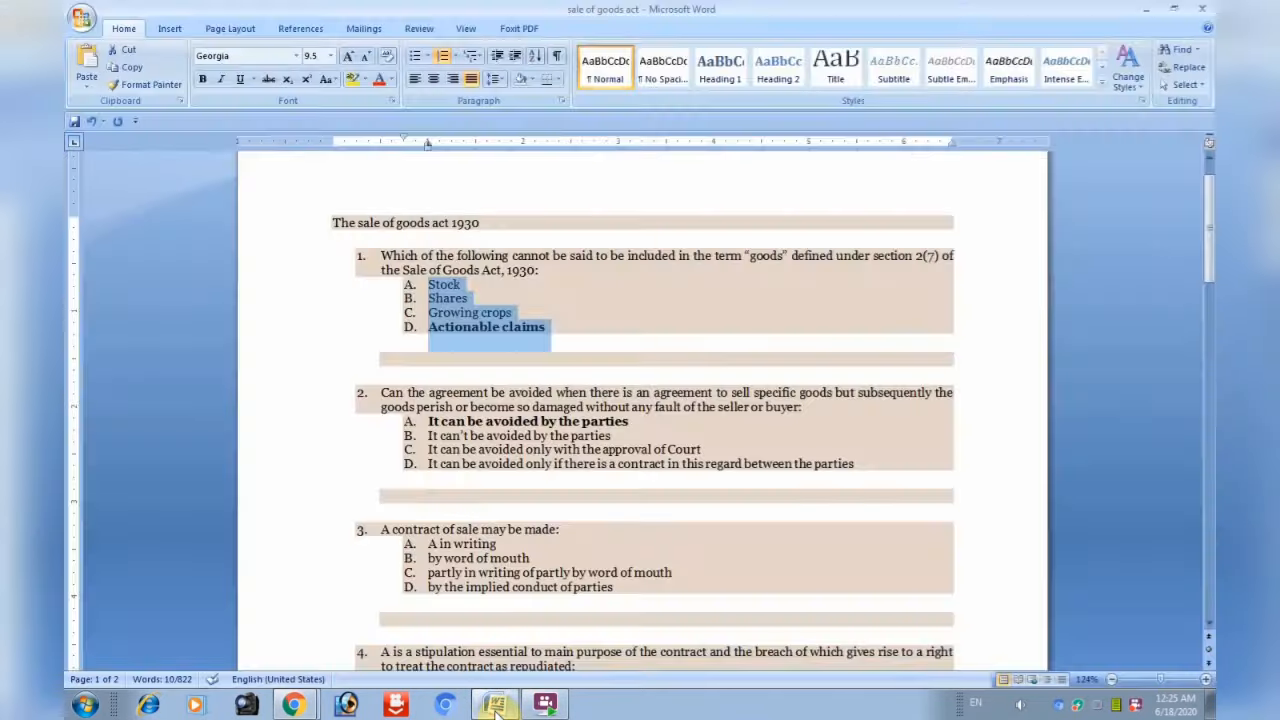
pyautogui.scroll(1, 383, 315)
pyautogui.moveTo(540, 318); pyautogui.dragTo(381, 305)
pyautogui.hotkey('ctrl', 'c')
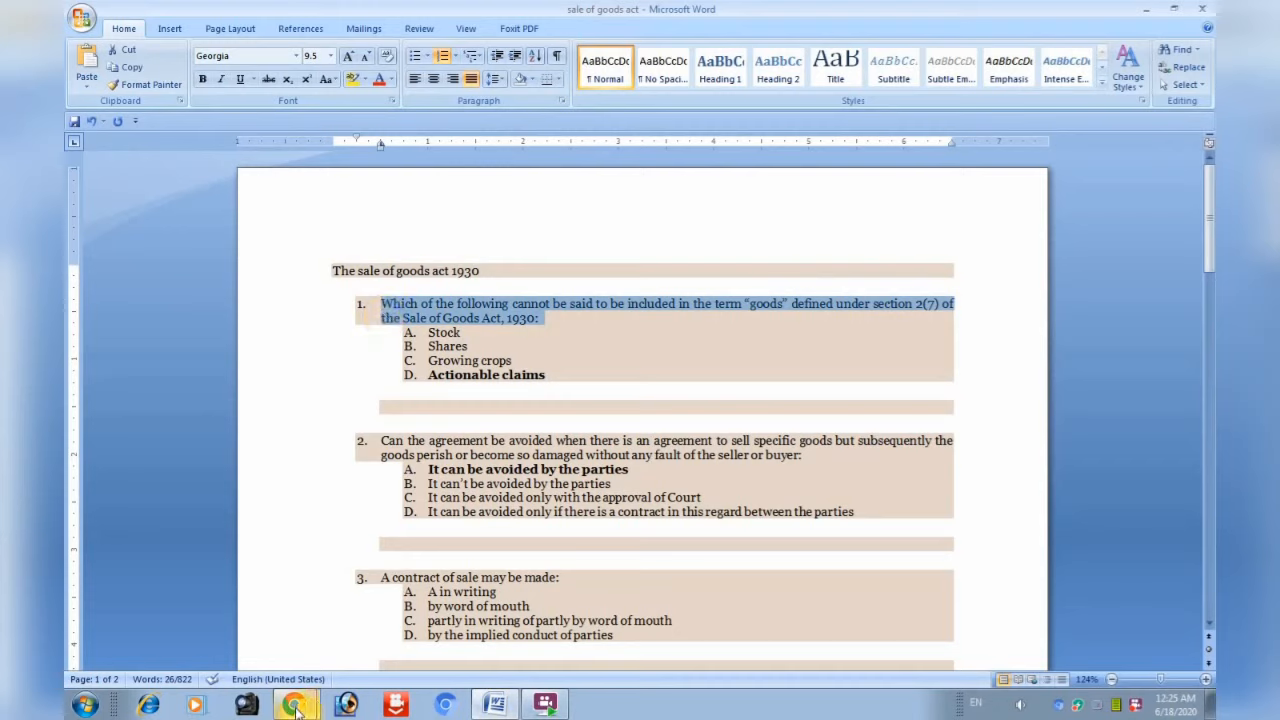
pyautogui.click(494, 705)
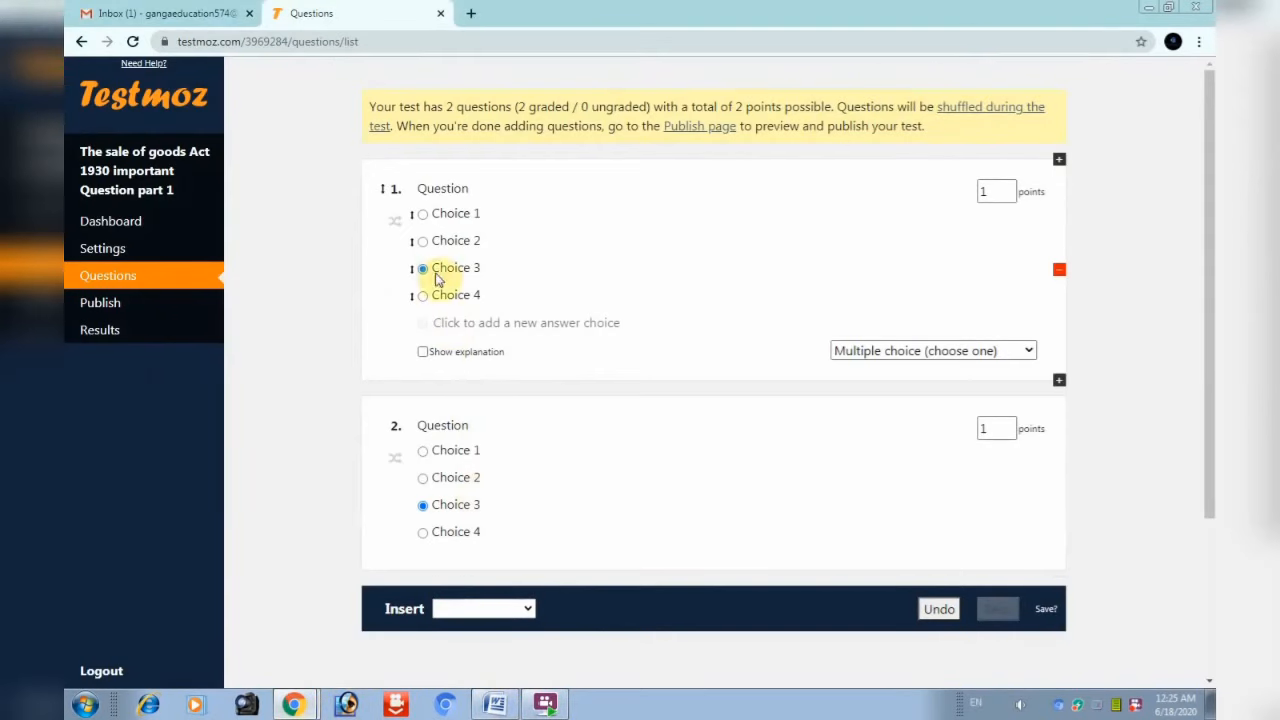
pyautogui.click(481, 191)
pyautogui.press('BackSpace')
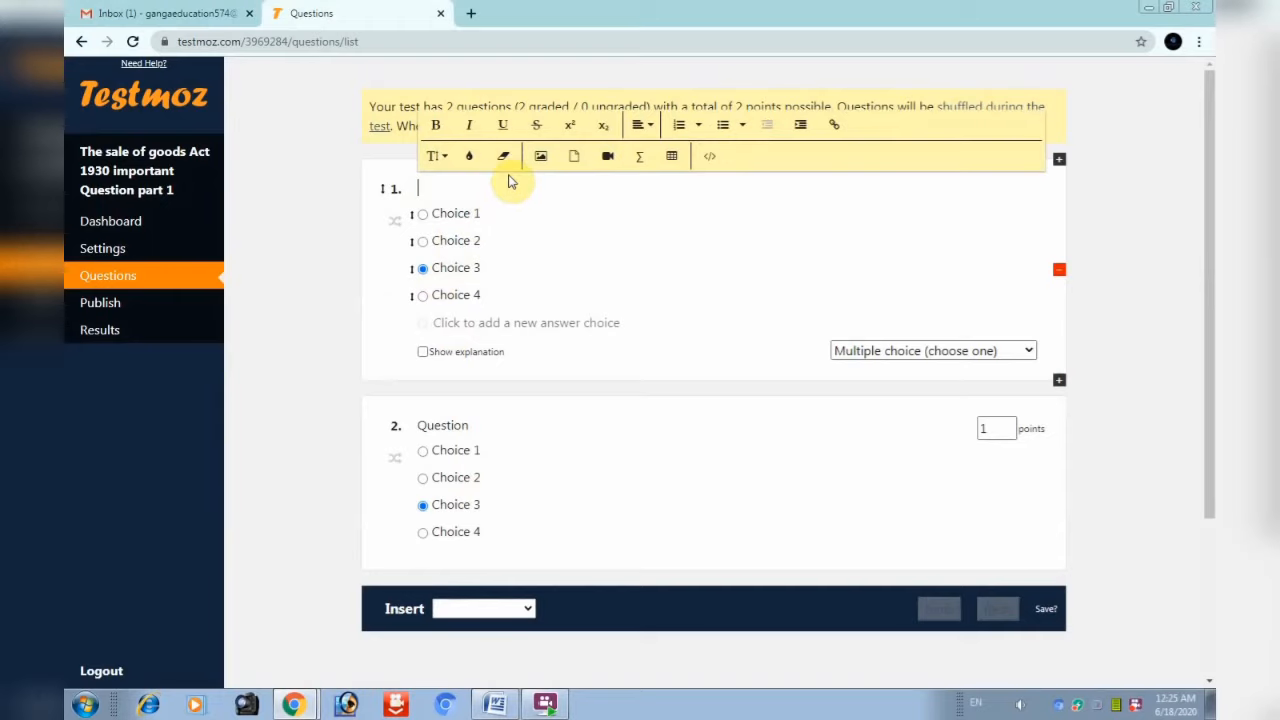
pyautogui.hotkey('ctrl', 'v')
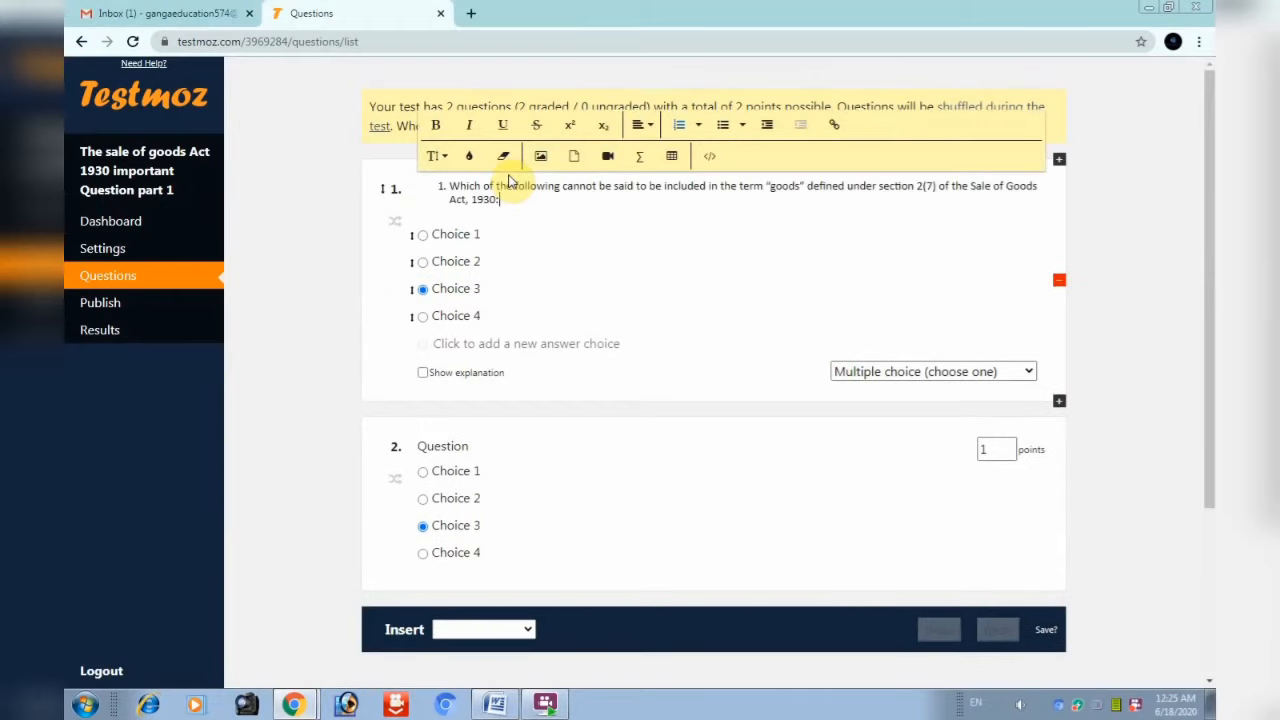
pyautogui.click(451, 190)
pyautogui.press('BackSpace')
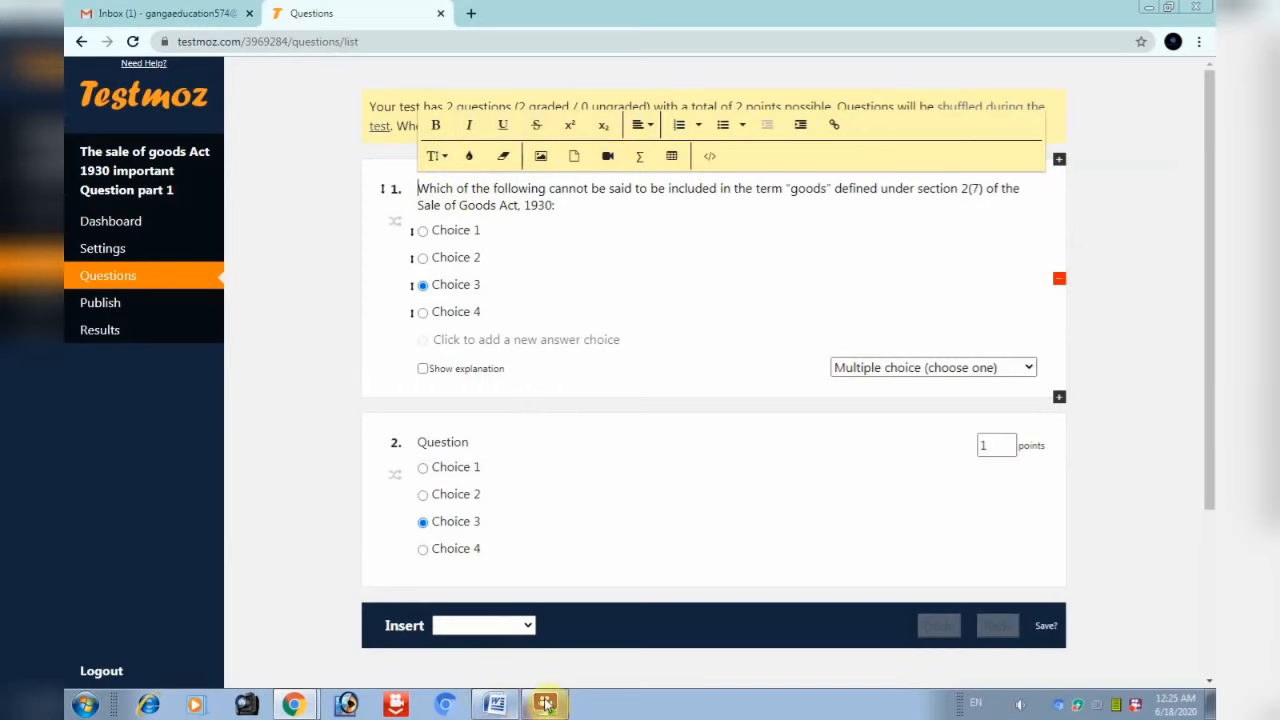
pyautogui.click(494, 704)
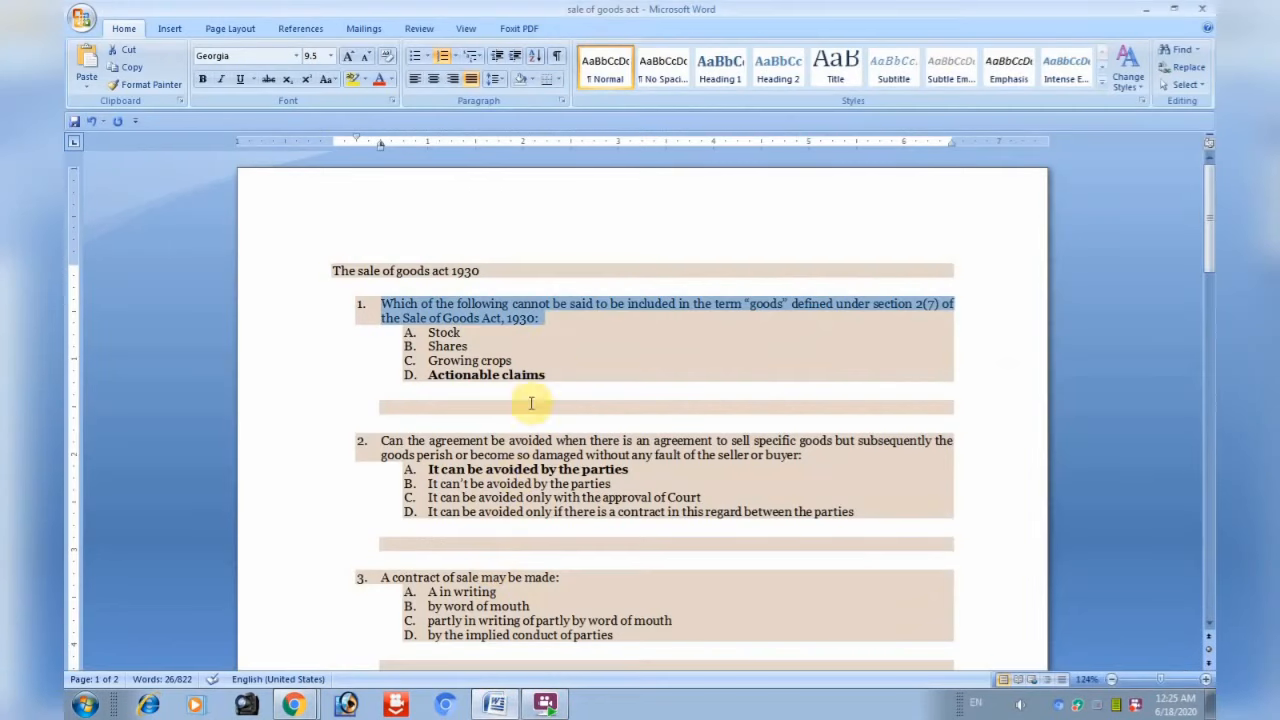
# Copy the options Stock through Actionable claims from Word and set choice 1 to 'Stock'
pyautogui.click(537, 352)
pyautogui.moveTo(553, 392); pyautogui.dragTo(437, 336)
pyautogui.hotkey('ctrl', 'c')
pyautogui.click(294, 704)
pyautogui.click(494, 230)
pyautogui.hotkey('ctrl', 'v')
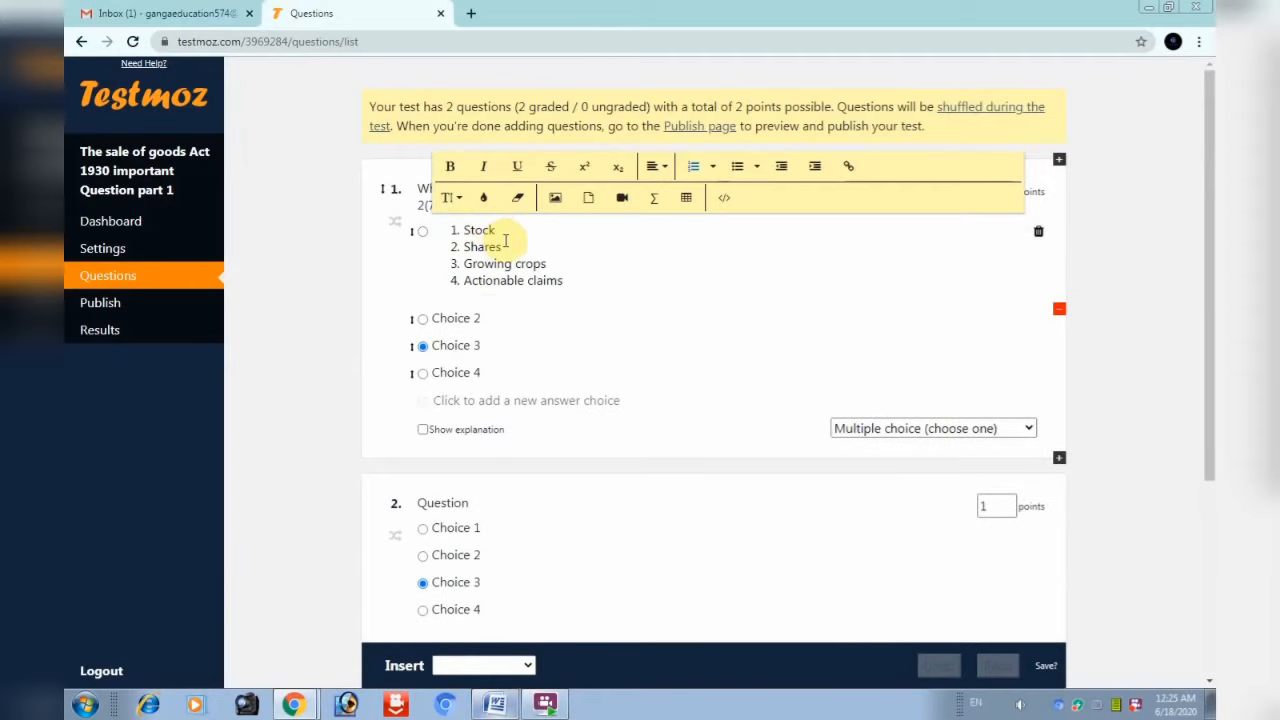
pyautogui.click(458, 233)
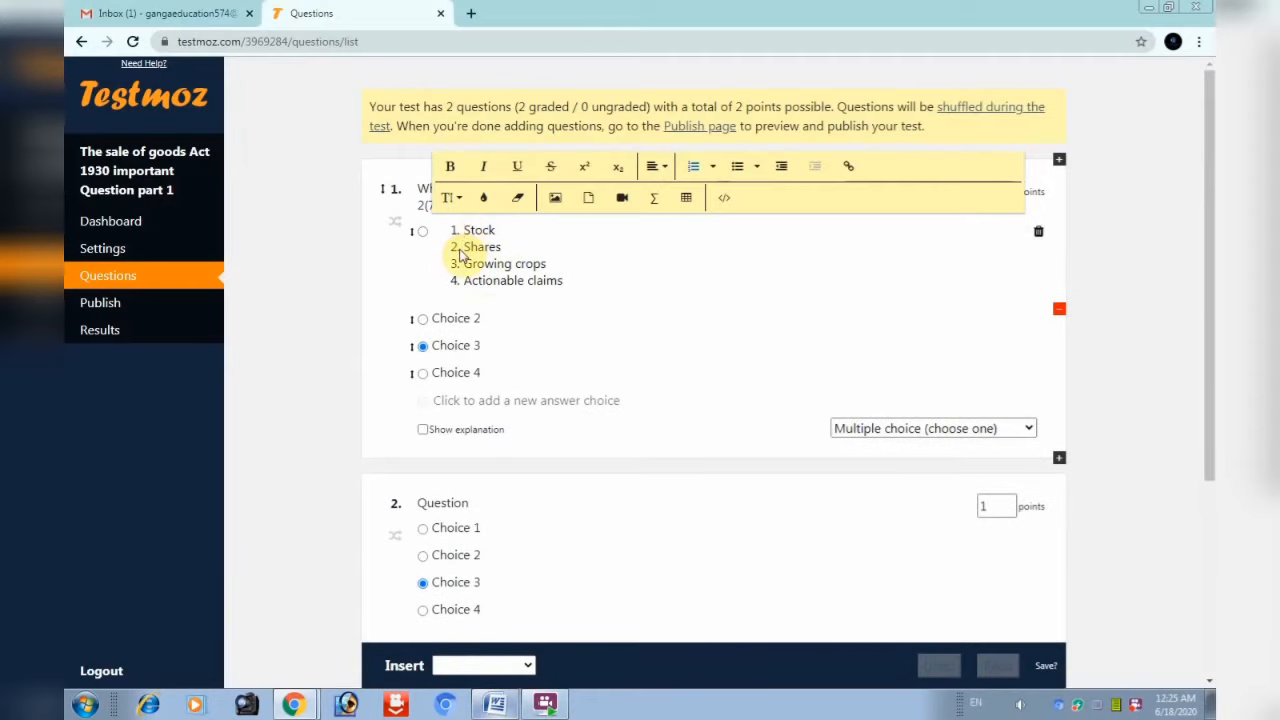
pyautogui.press('BackSpace')
pyautogui.moveTo(464, 246); pyautogui.dragTo(564, 283)
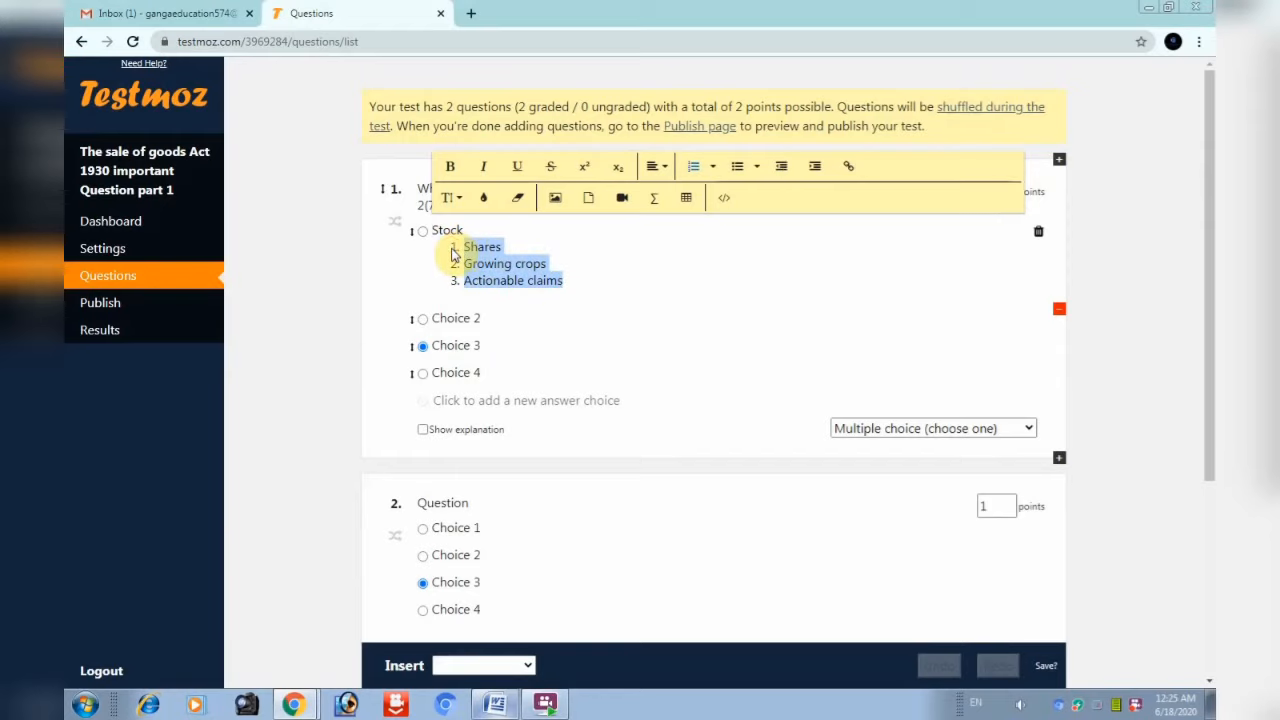
pyautogui.press('BackSpace')
# Paste the options into choice 2 and trim it down to 'Shares'
pyautogui.press('BackSpace')
pyautogui.press('BackSpace')
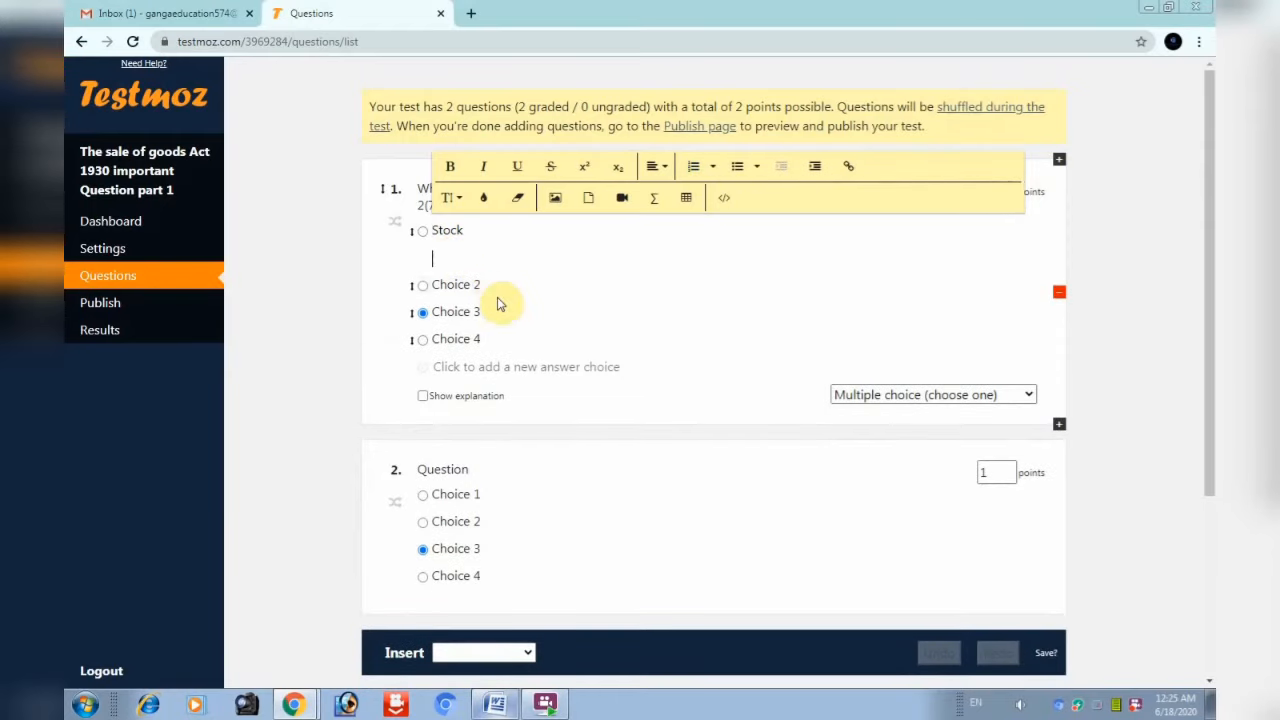
pyautogui.click(490, 258)
pyautogui.press('BackSpace')
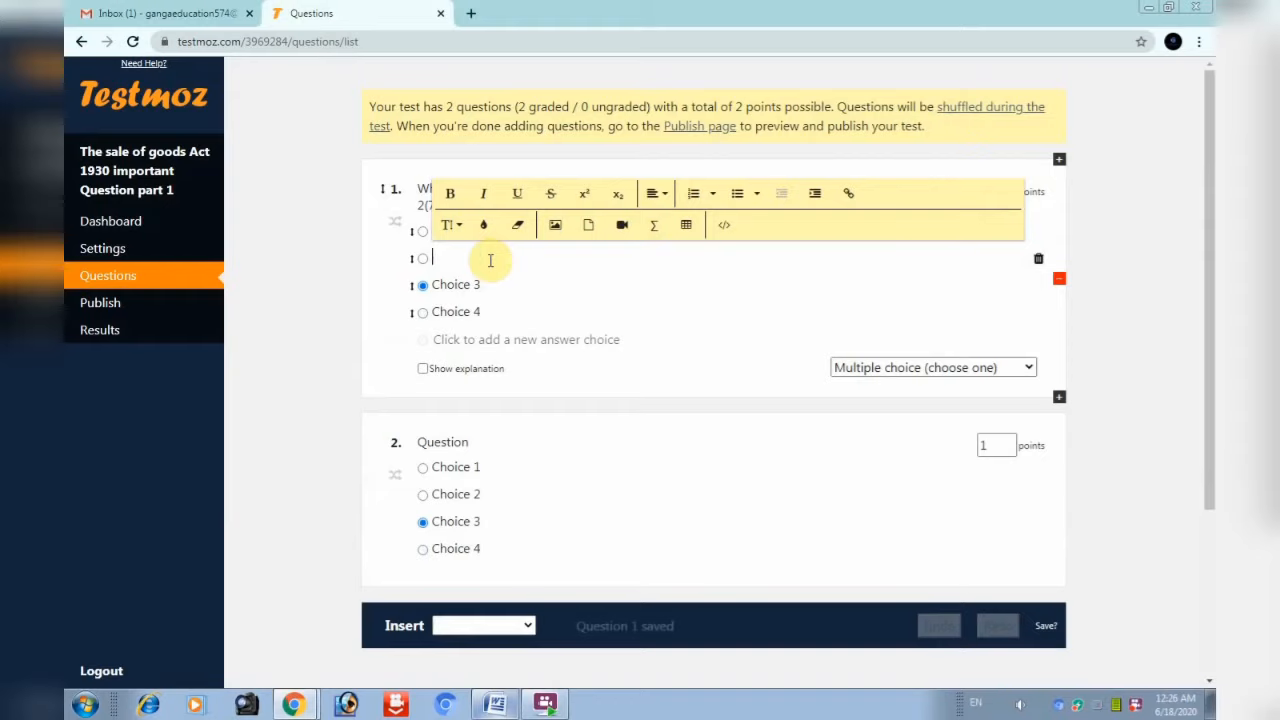
pyautogui.hotkey('ctrl', 'v')
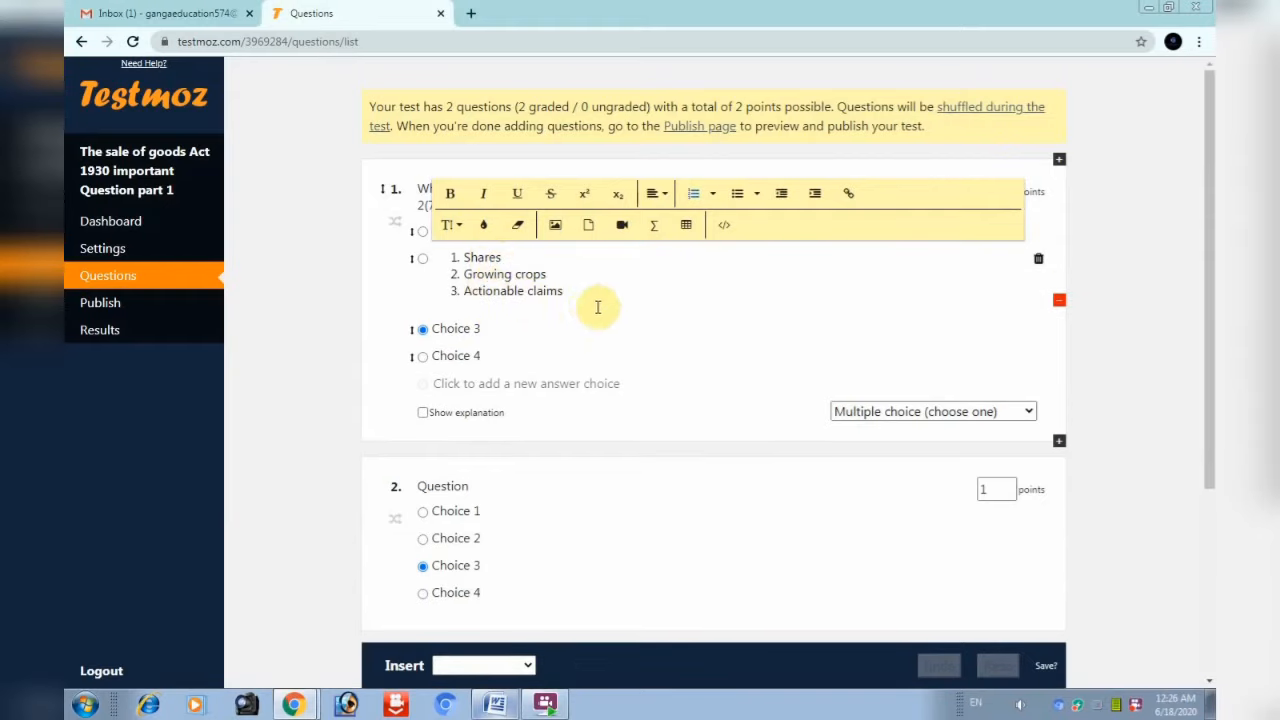
pyautogui.moveTo(581, 302); pyautogui.dragTo(451, 274)
pyautogui.press('BackSpace')
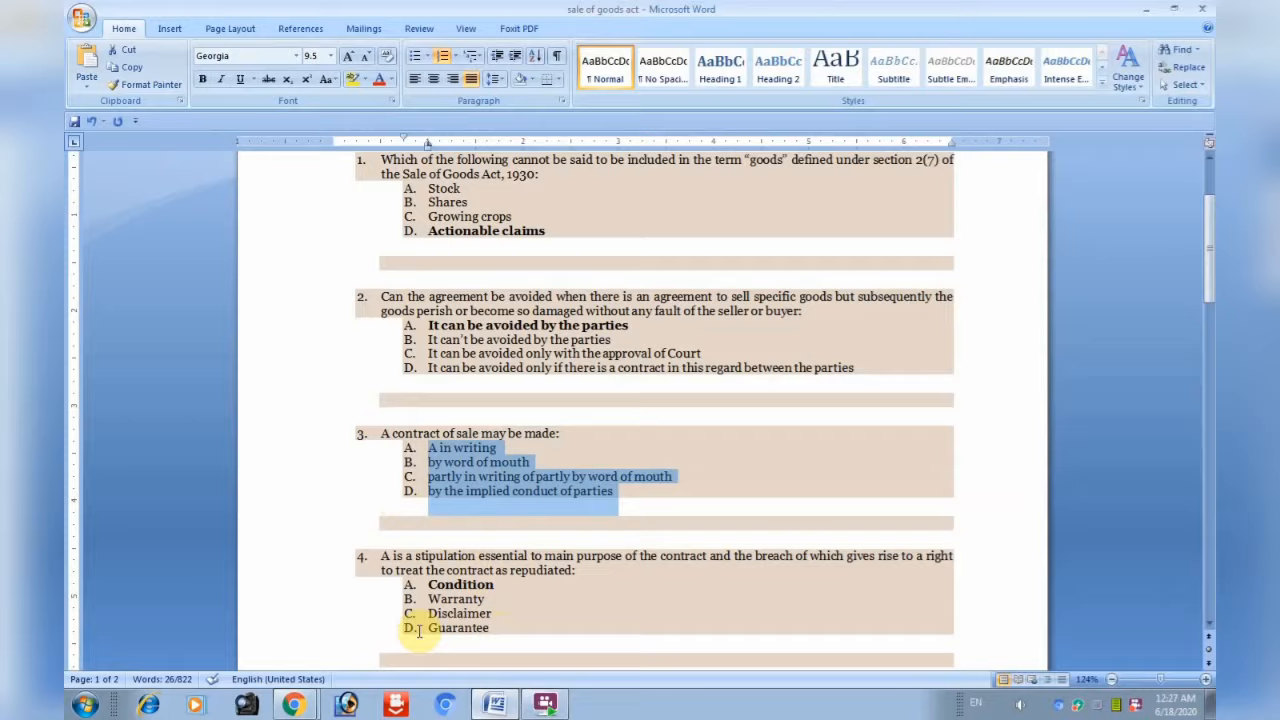
# Mark question 2's first choice correct and append ', by word of mouth' to it
pyautogui.click(294, 702)
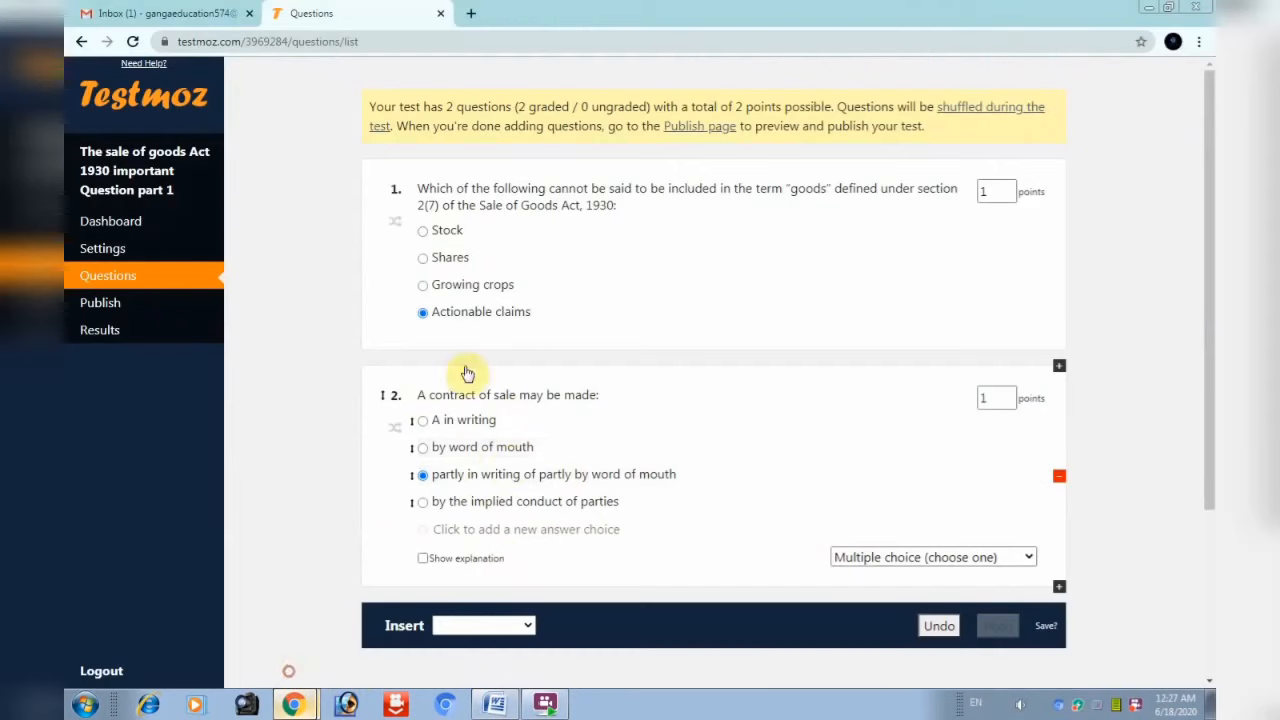
pyautogui.moveTo(434, 448); pyautogui.dragTo(557, 452)
pyautogui.click(422, 422)
pyautogui.click(513, 422)
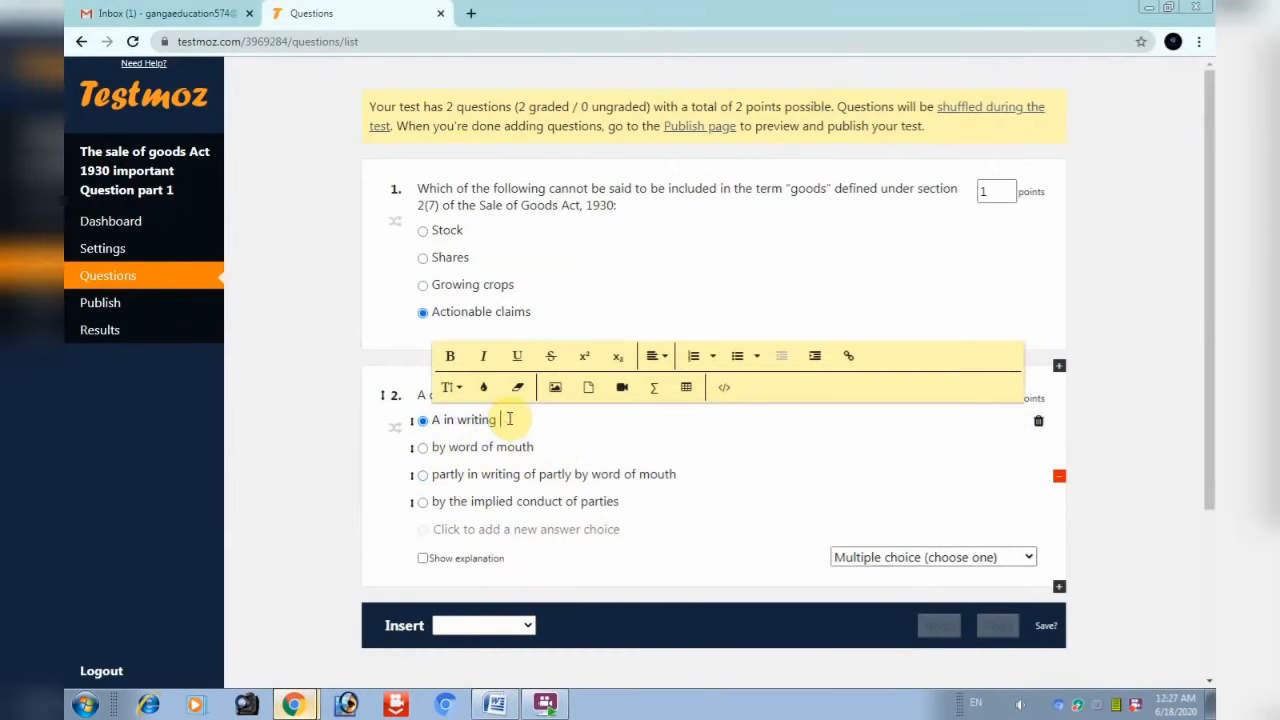
pyautogui.write(',')
pyautogui.hotkey('ctrl', 'v')
# Clear choice 2's text and start retyping the last choice as 'all of t'
pyautogui.moveTo(434, 448); pyautogui.dragTo(546, 452)
pyautogui.press('BackSpace')
pyautogui.moveTo(434, 501); pyautogui.dragTo(629, 503)
pyautogui.press('BackSpace')
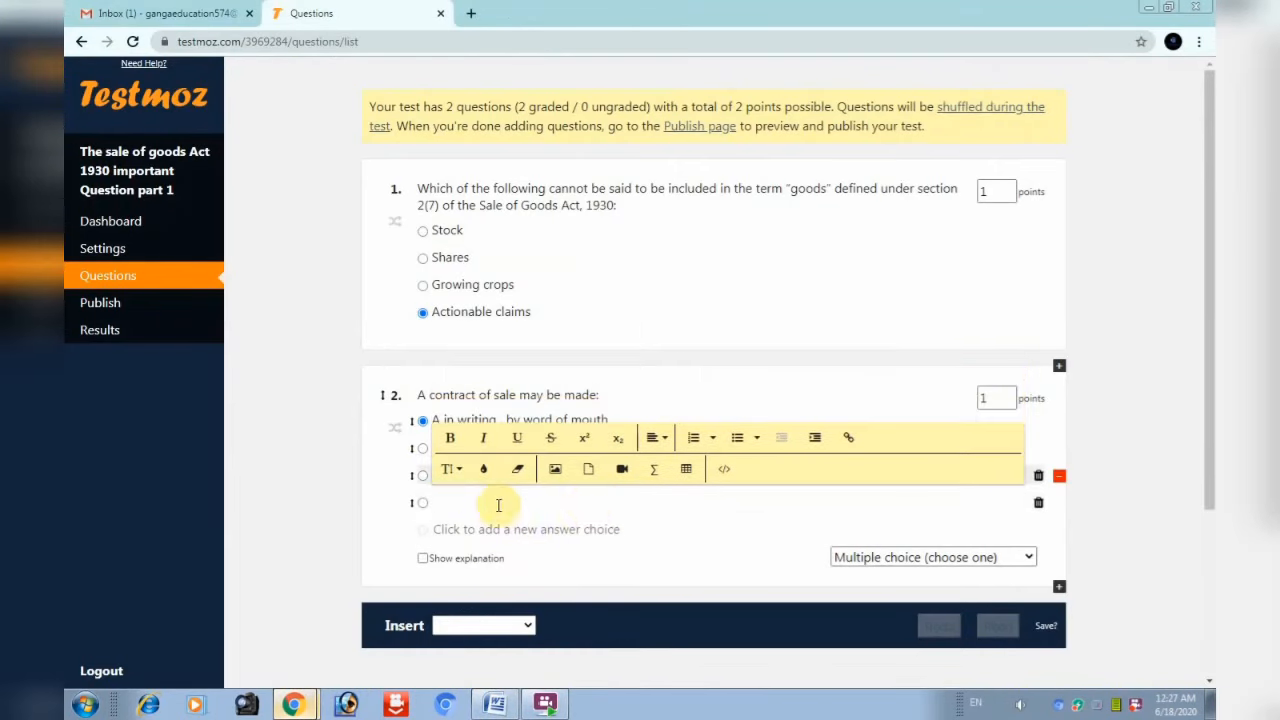
pyautogui.write('all of t')
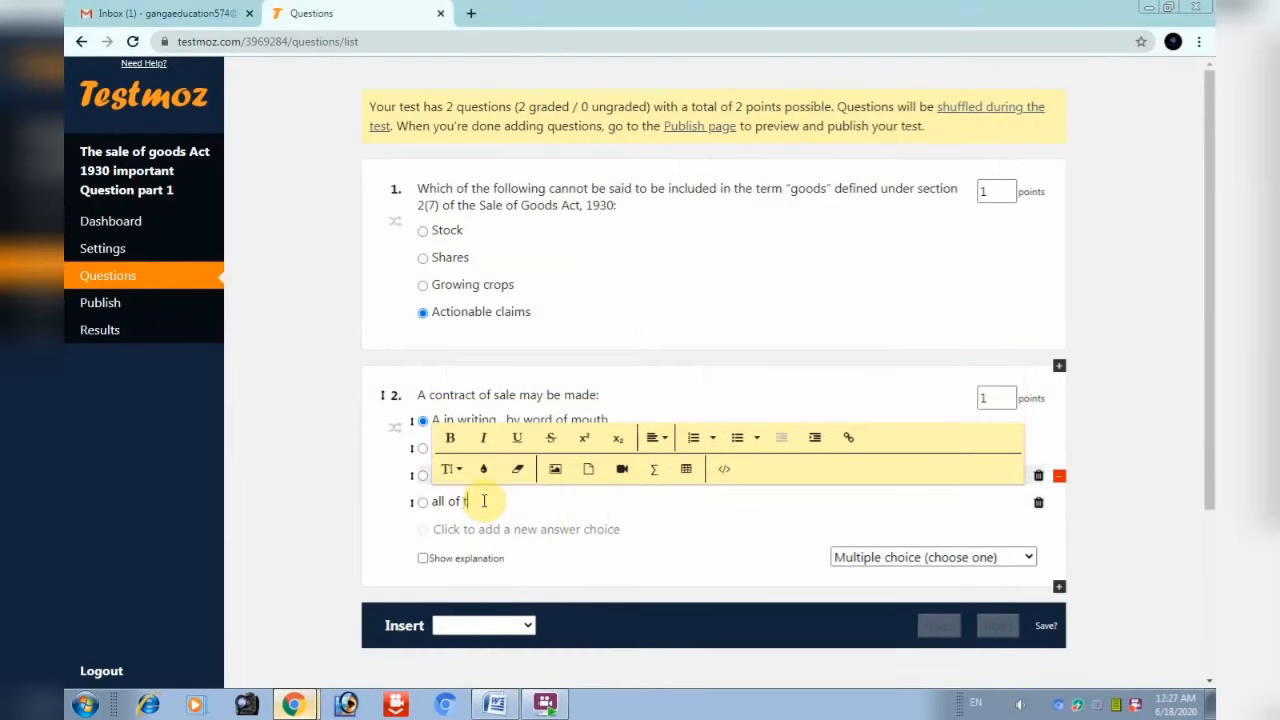
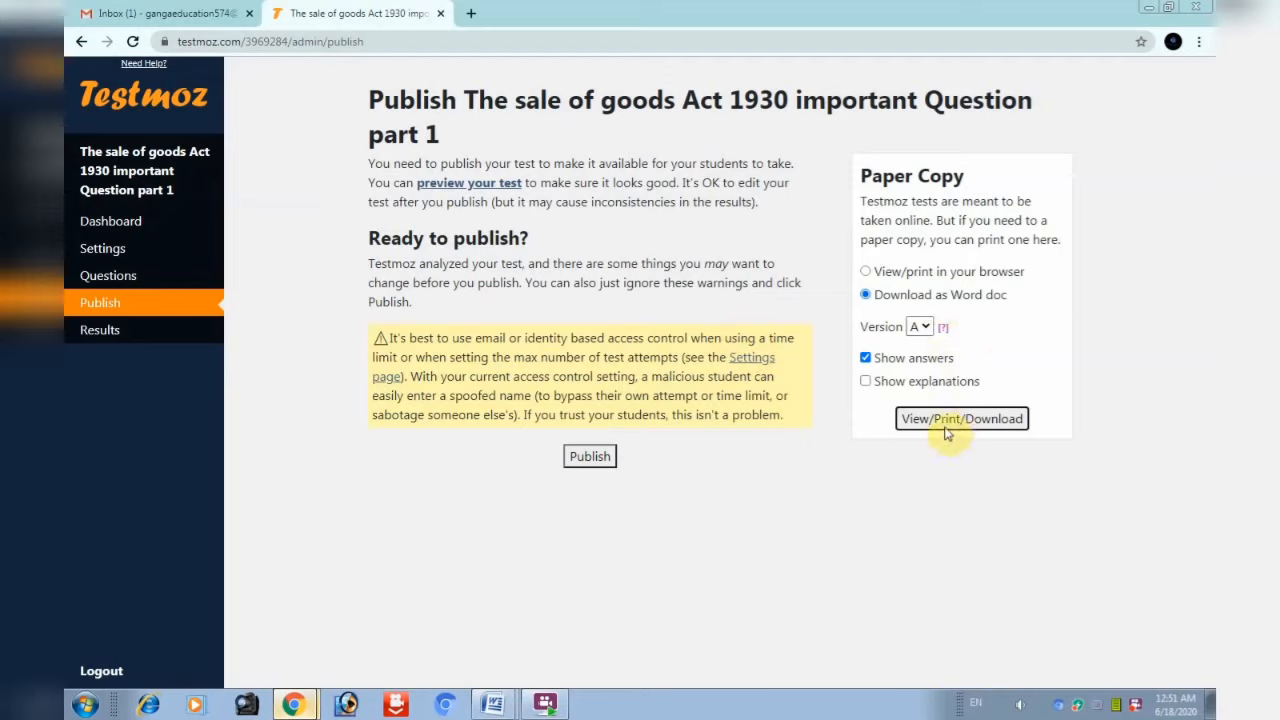
# After a look at the Word copy, set the paper copy to view/print in the browser
pyautogui.click(493, 704)
pyautogui.scroll(-10, 640, 400)
pyautogui.click(299, 708)
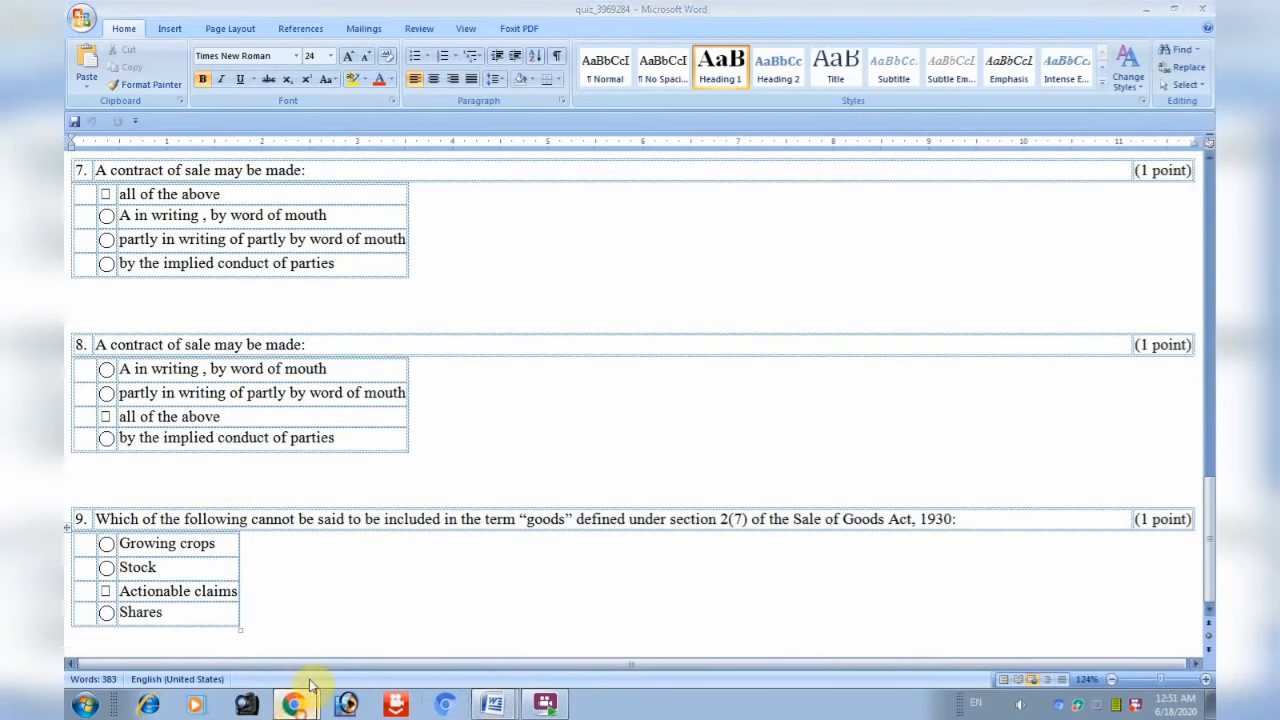
pyautogui.click(312, 667)
pyautogui.click(866, 271)
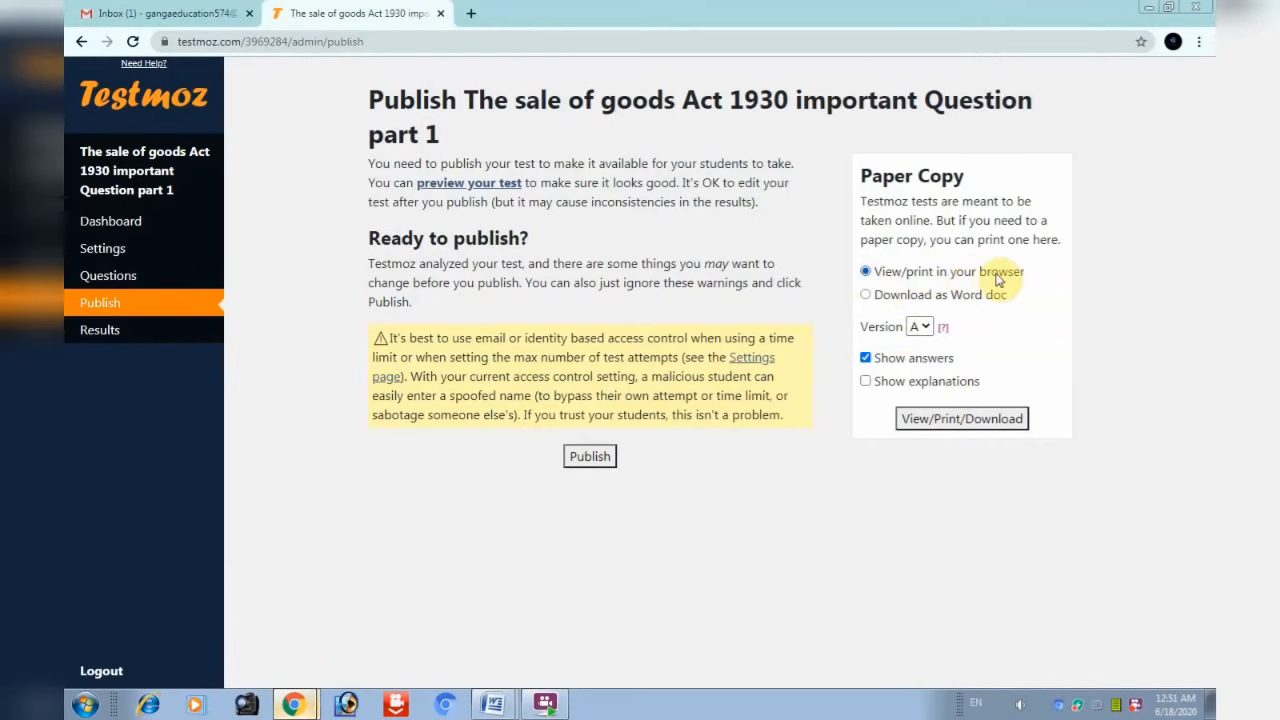
# Review the answer key with correct answers marked in a new tab, then return to Publish
pyautogui.click(961, 418)
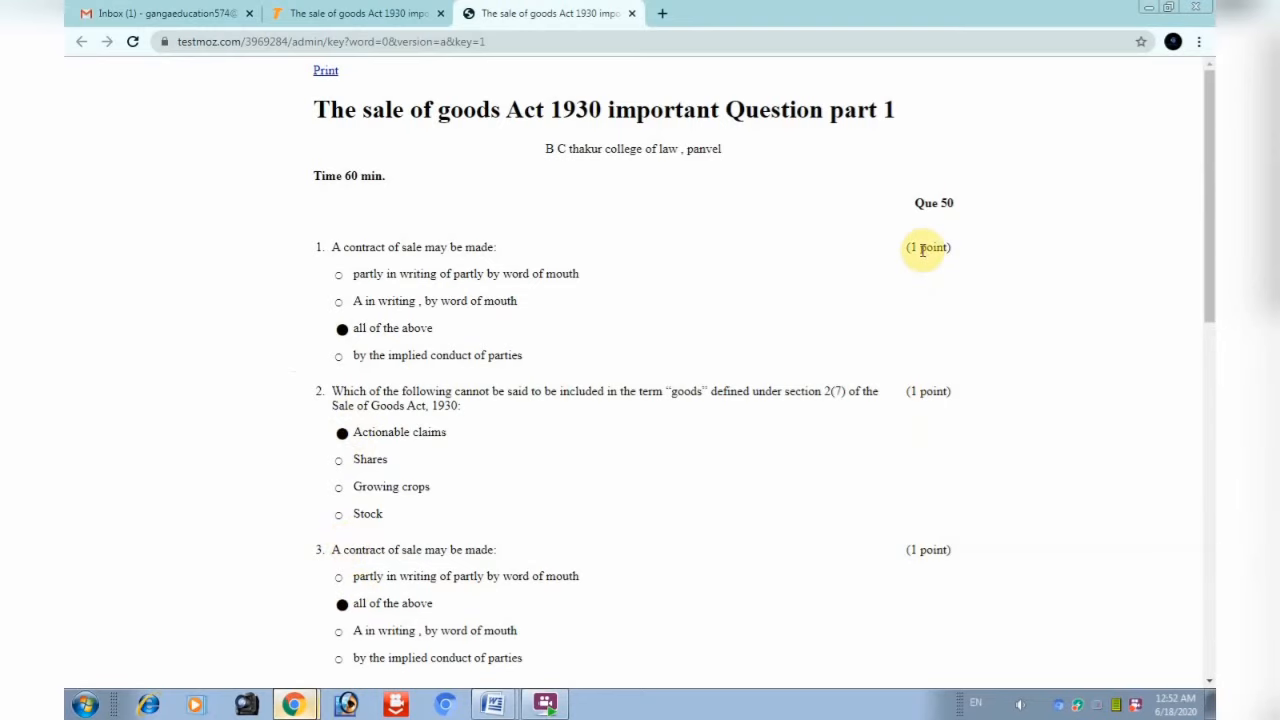
pyautogui.scroll(-3, 927, 545)
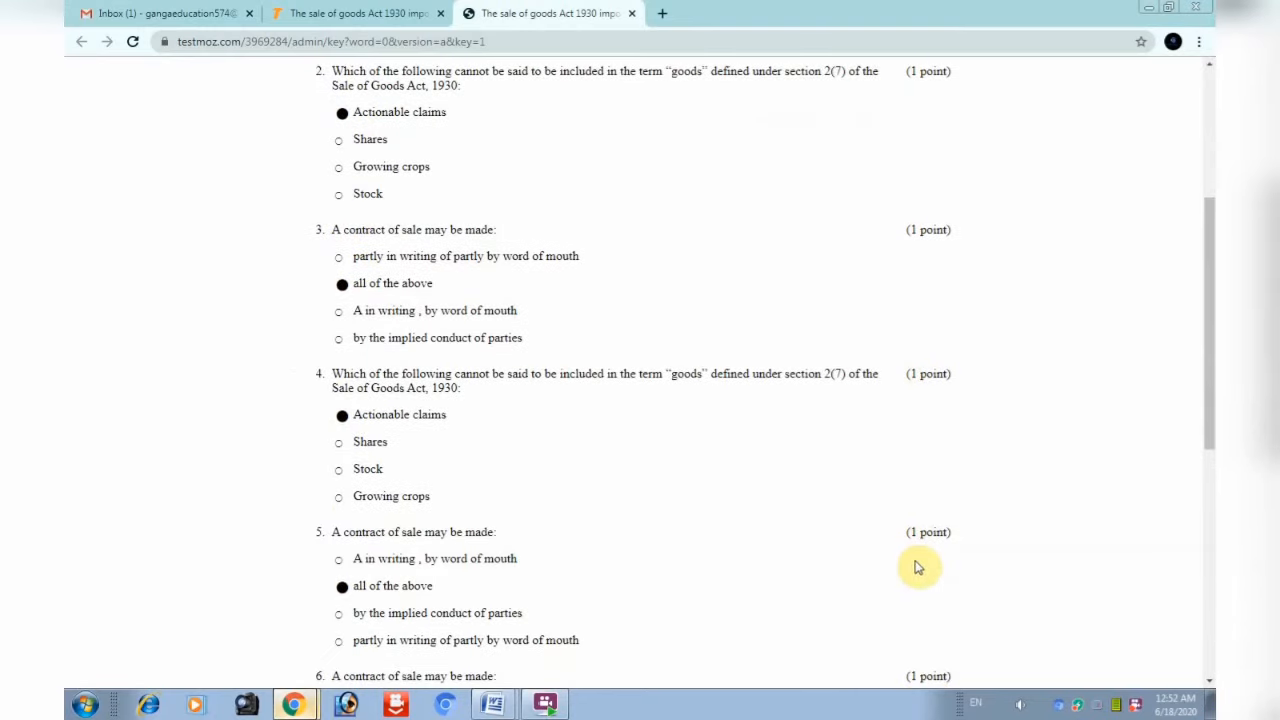
pyautogui.scroll(-5, 918, 568)
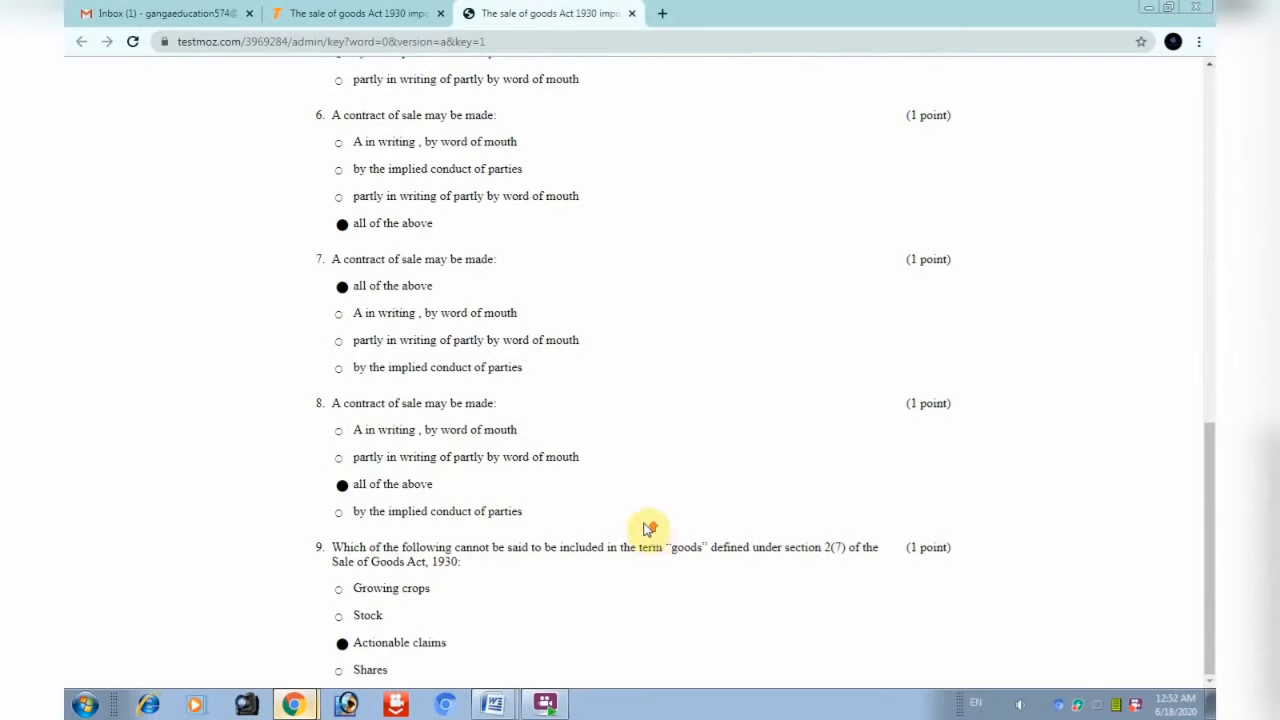
pyautogui.scroll(8, 630, 520)
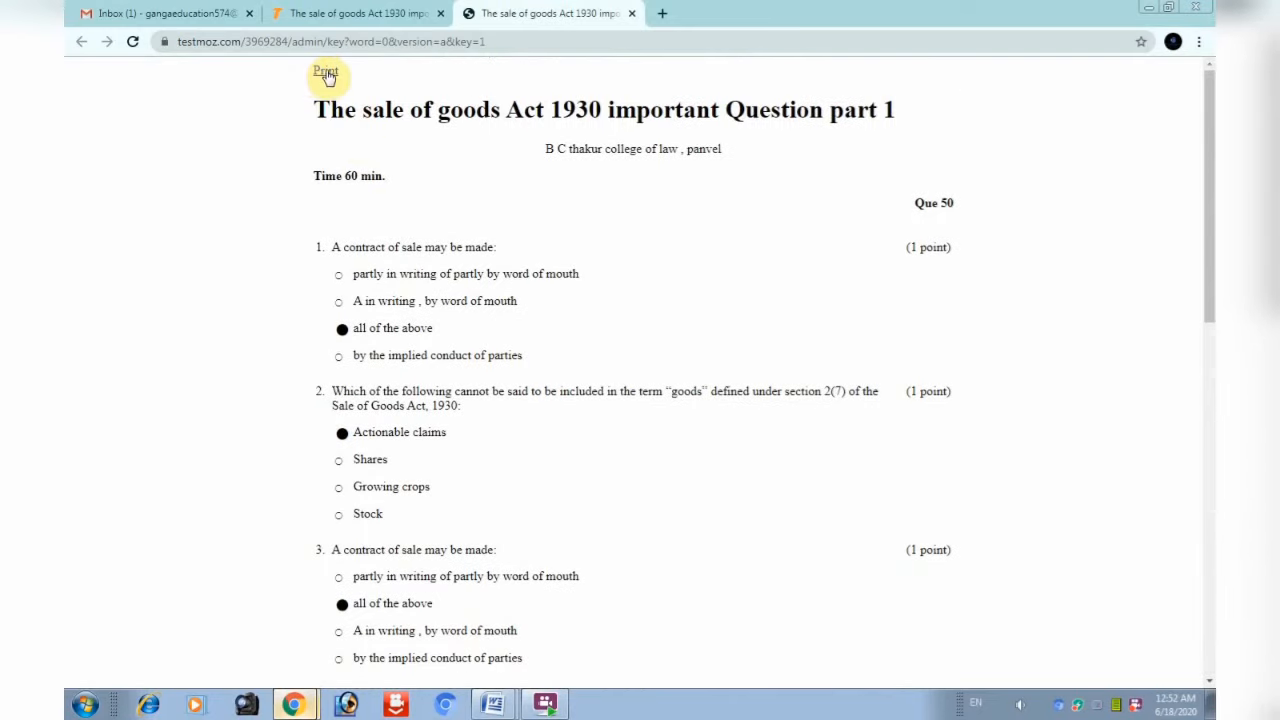
pyautogui.click(355, 13)
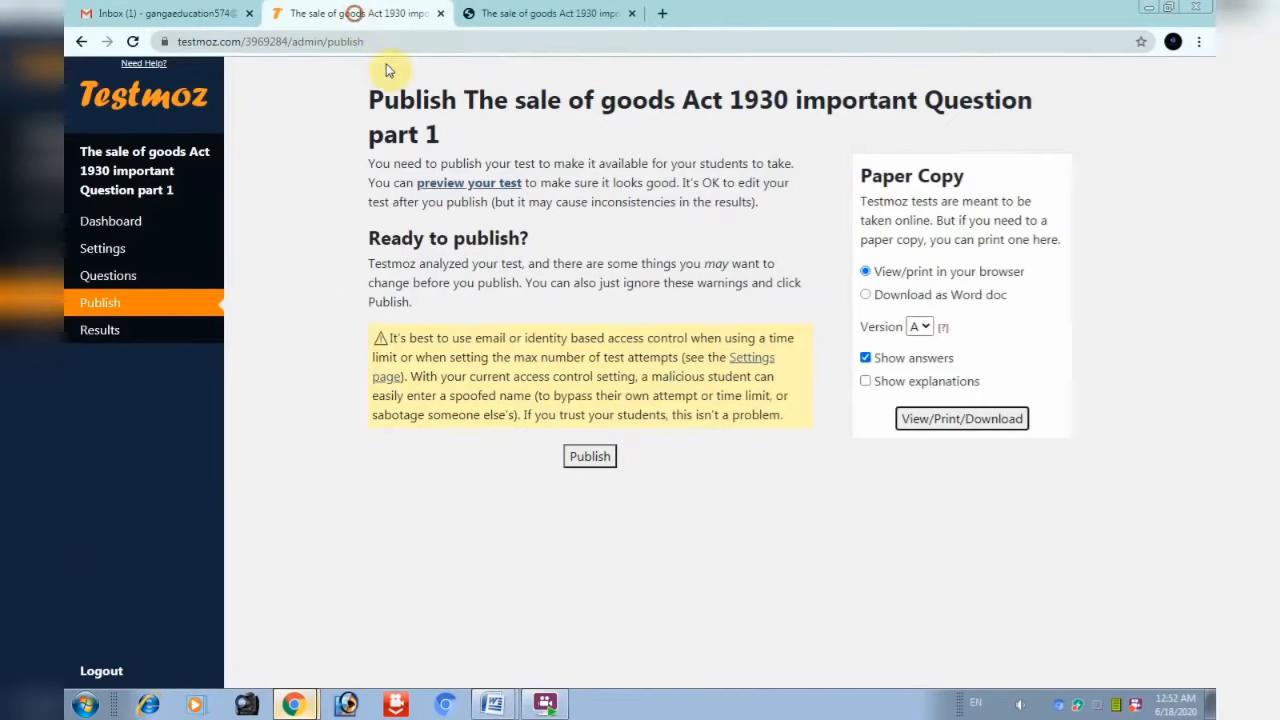
pyautogui.click(590, 456)
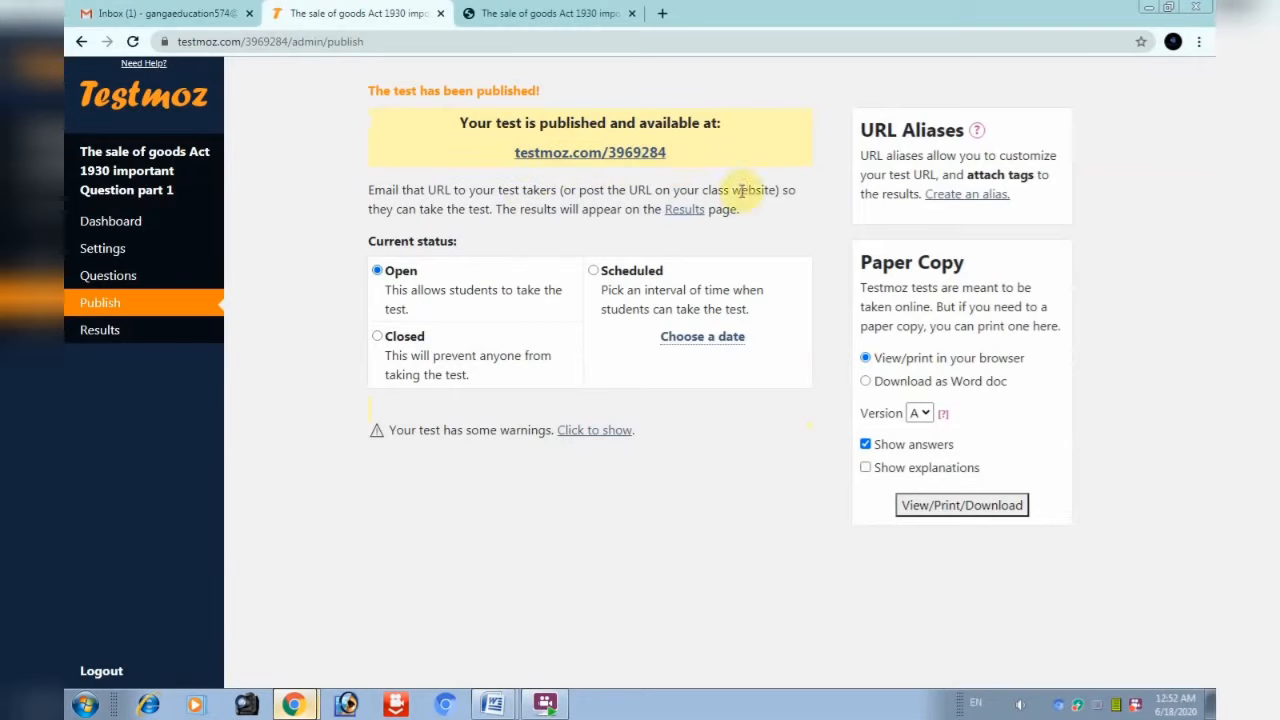
pyautogui.scroll(-1, 740, 185)
pyautogui.moveTo(693, 128); pyautogui.dragTo(491, 126)
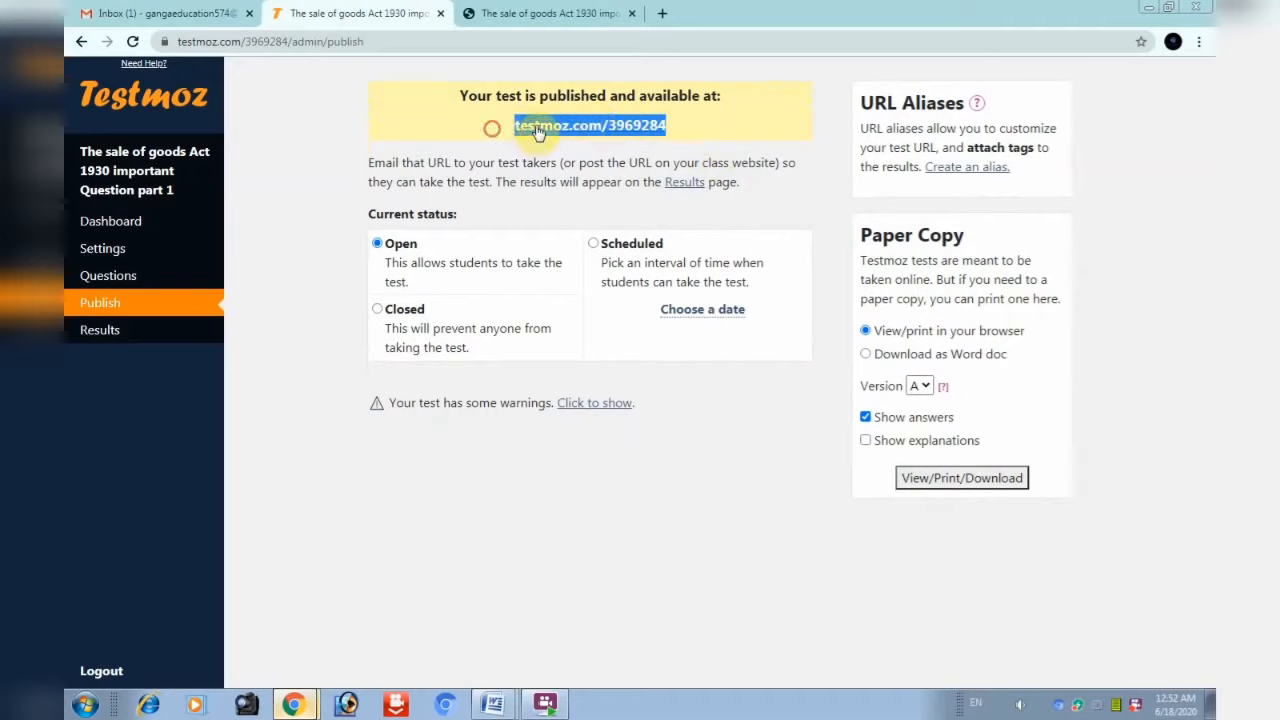
# Copy the published test link testmoz.com/3969284 to the clipboard
pyautogui.rightClick(624, 126)
pyautogui.click(684, 249)
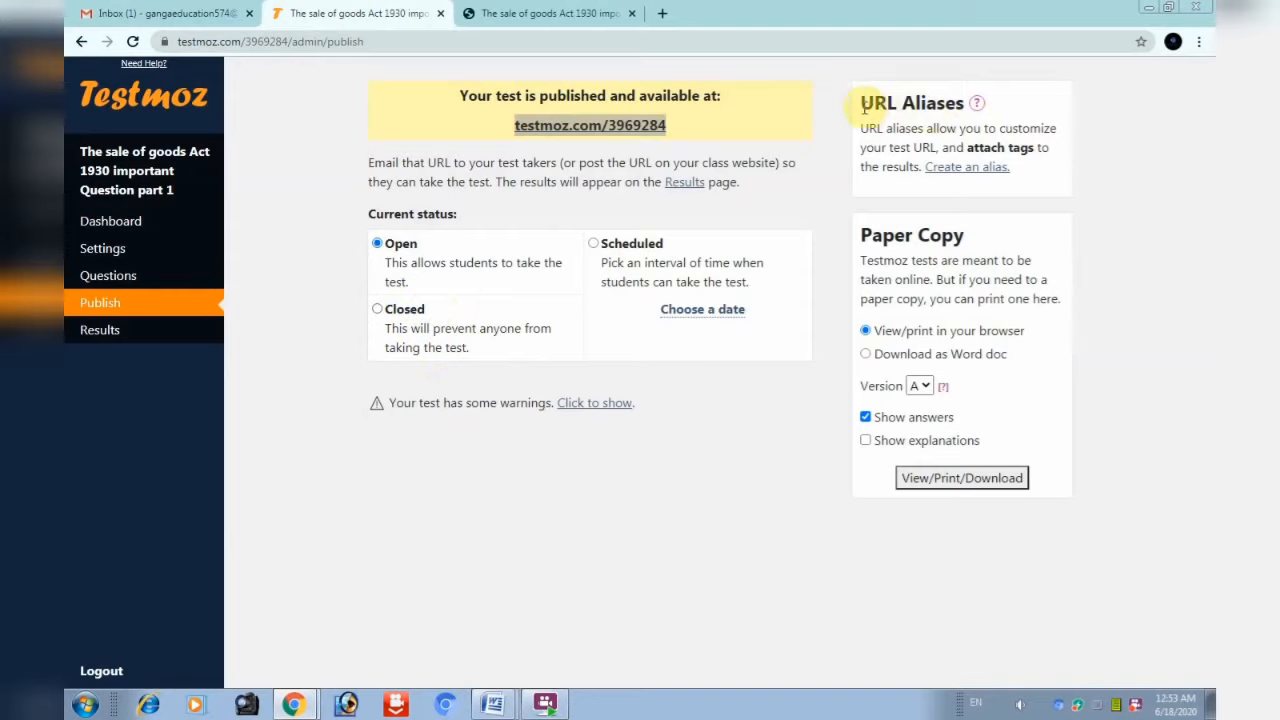
pyautogui.click(674, 124)
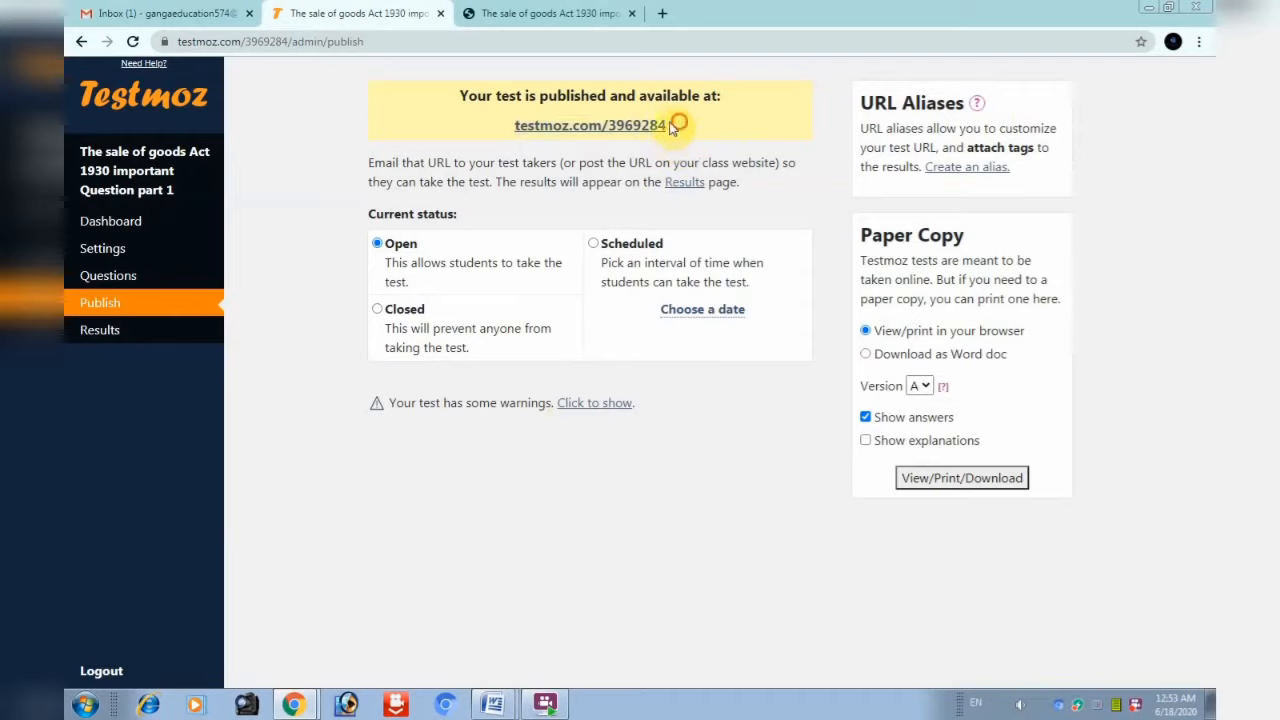
pyautogui.moveTo(674, 124); pyautogui.dragTo(500, 127)
pyautogui.rightClick(542, 129)
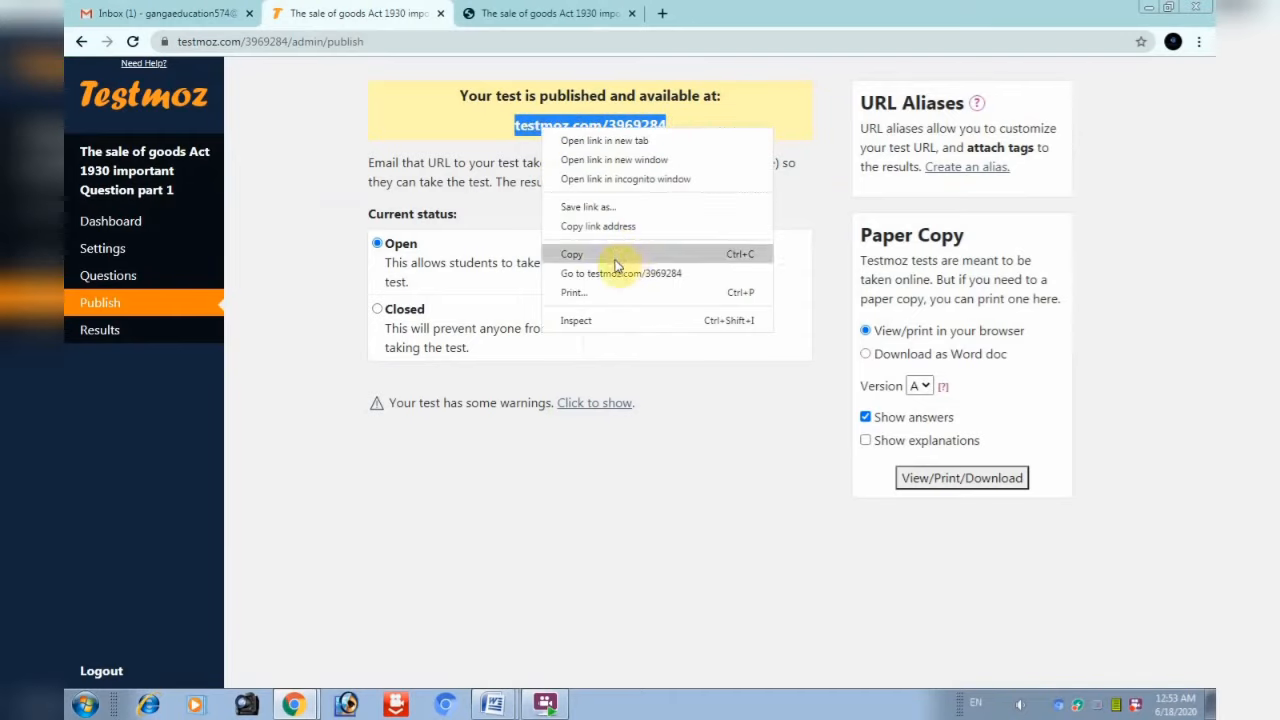
pyautogui.click(616, 264)
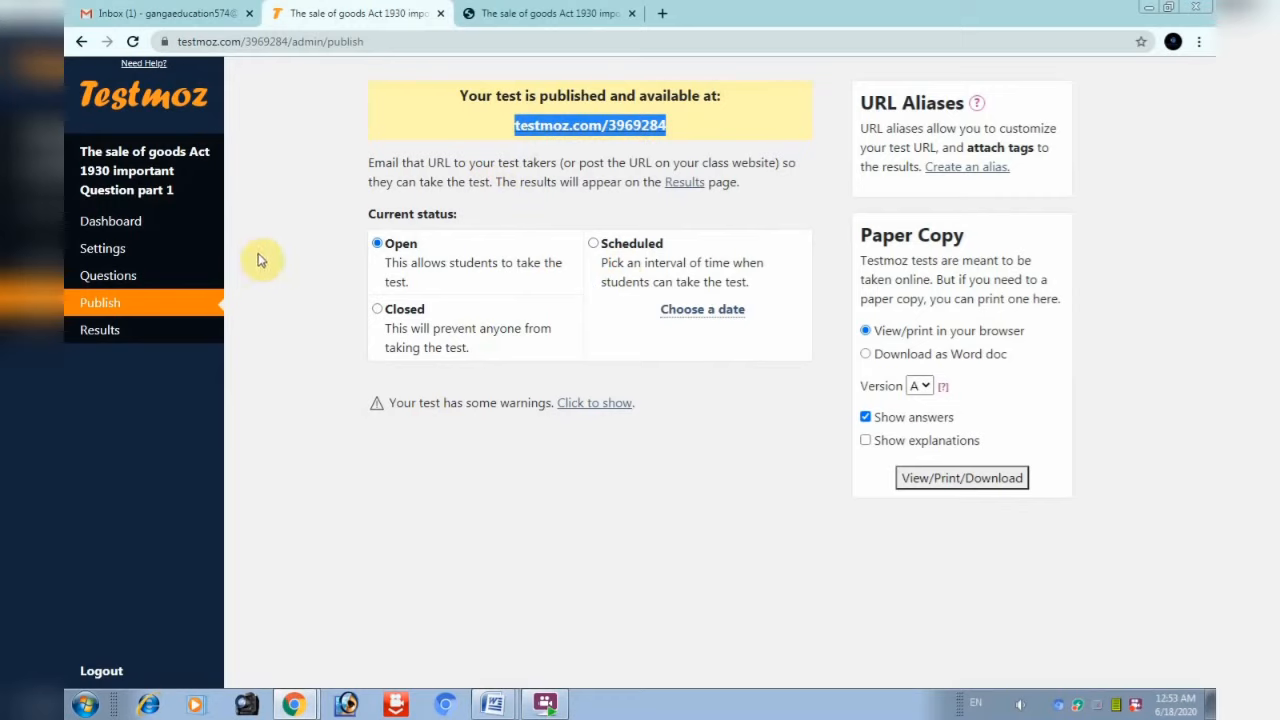
# Email the pasted test link to the student's address with the subject 'quiz'
pyautogui.click(174, 20)
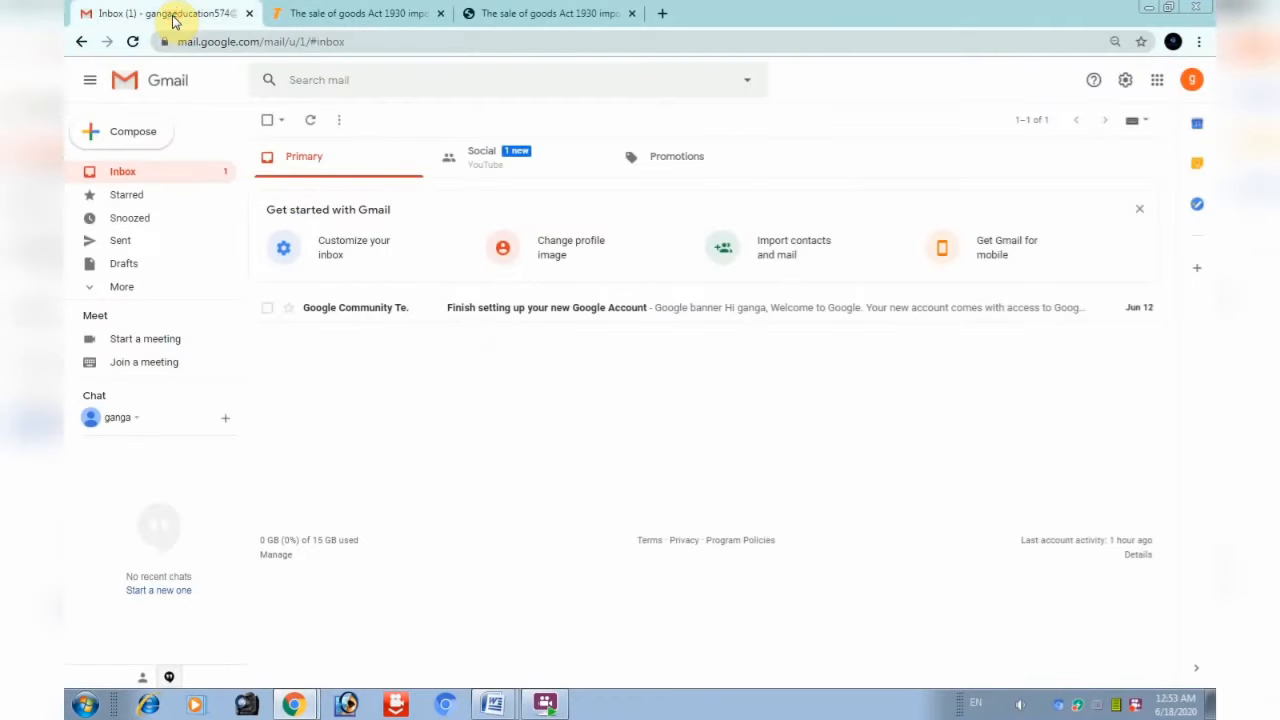
pyautogui.click(144, 141)
pyautogui.click(822, 318)
pyautogui.write('g')
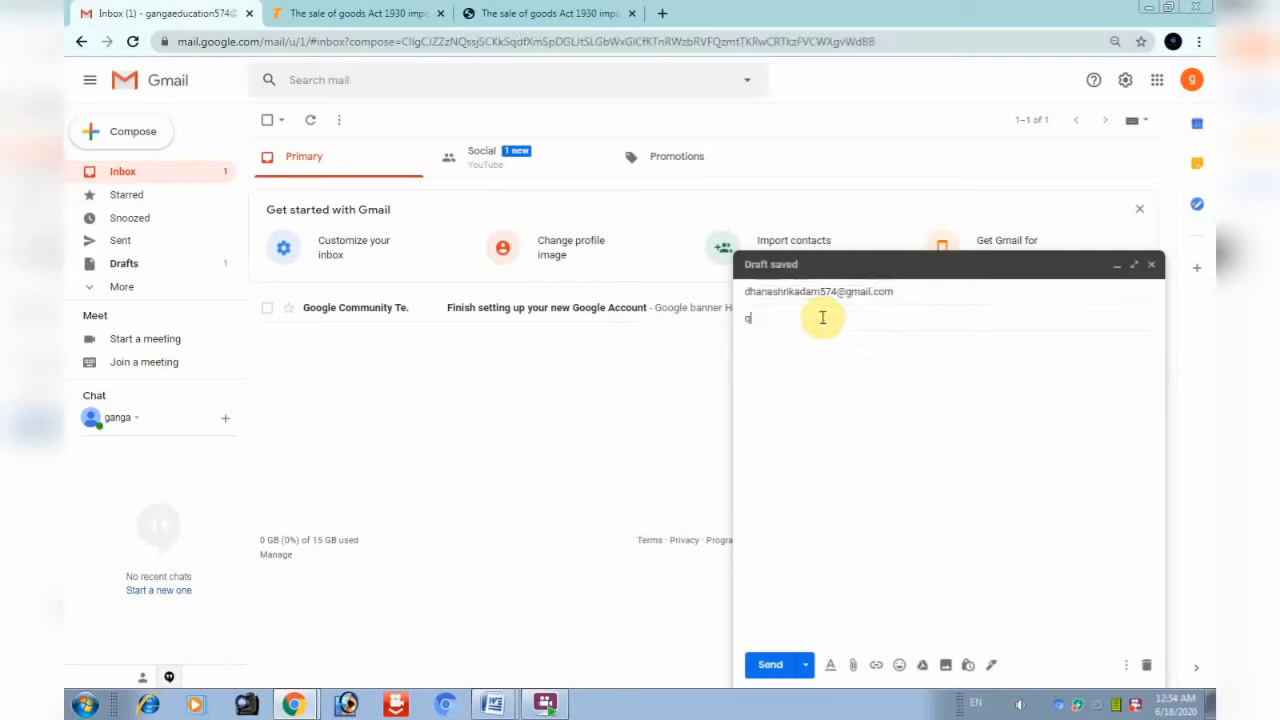
pyautogui.write('uiz')
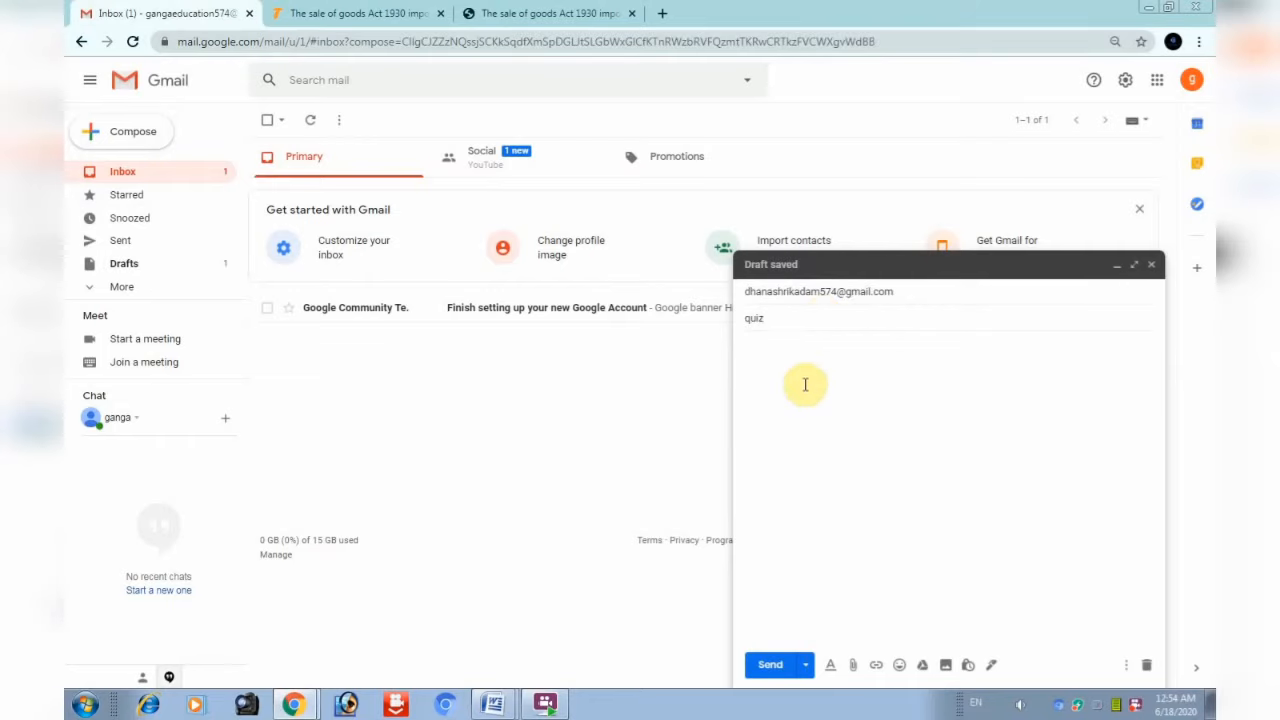
pyautogui.click(800, 372)
pyautogui.rightClick(776, 348)
pyautogui.click(813, 444)
pyautogui.click(770, 665)
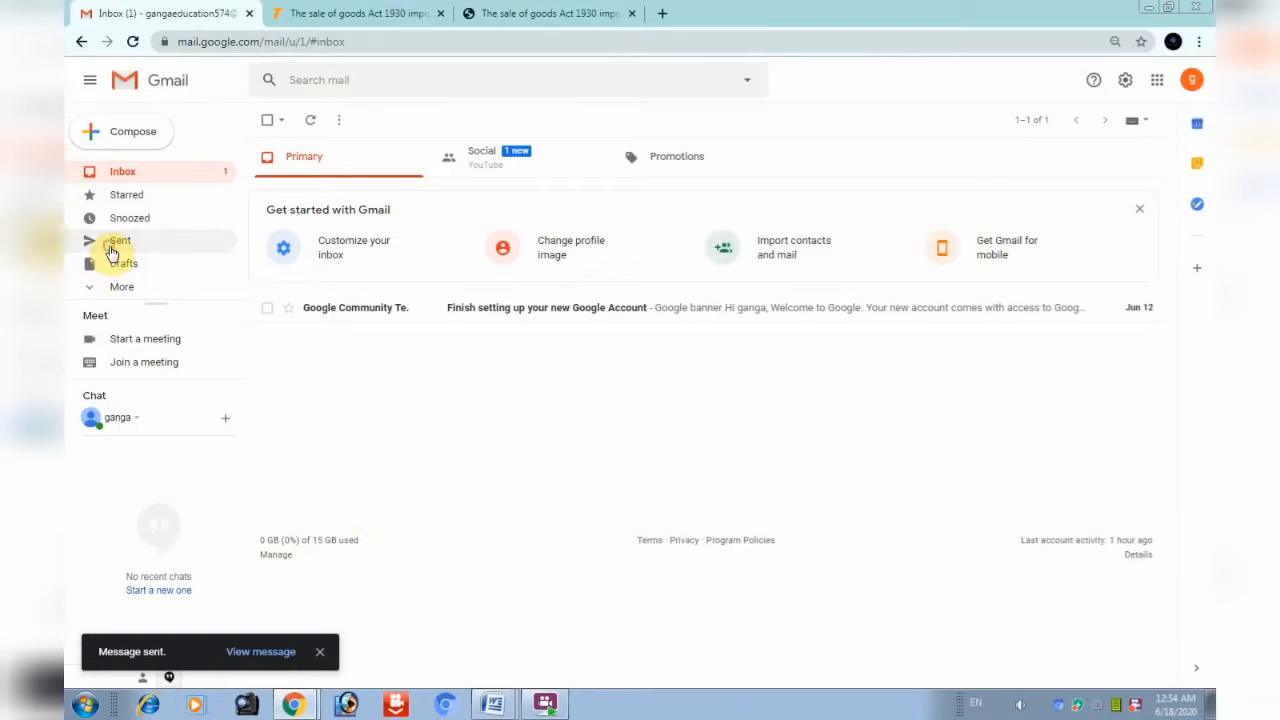
# Open the sent 'quiz' email and follow its testmoz.com/3969284 link
pyautogui.click(113, 248)
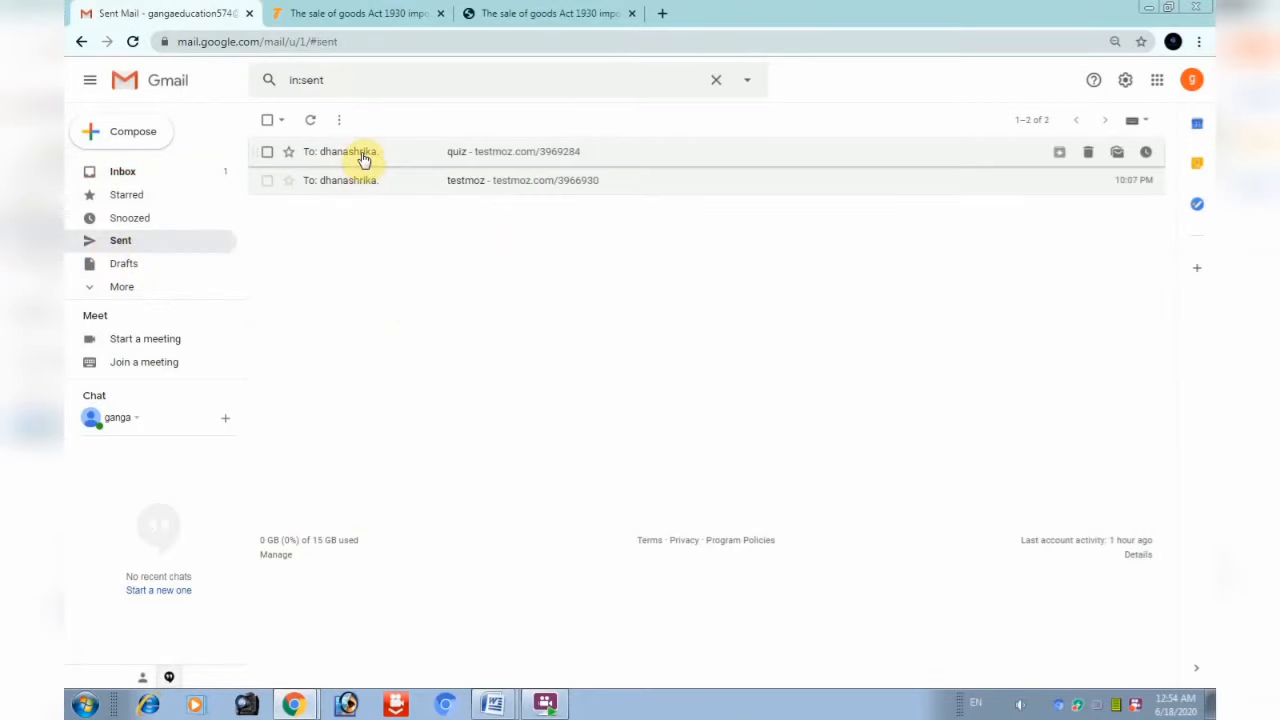
pyautogui.click(364, 158)
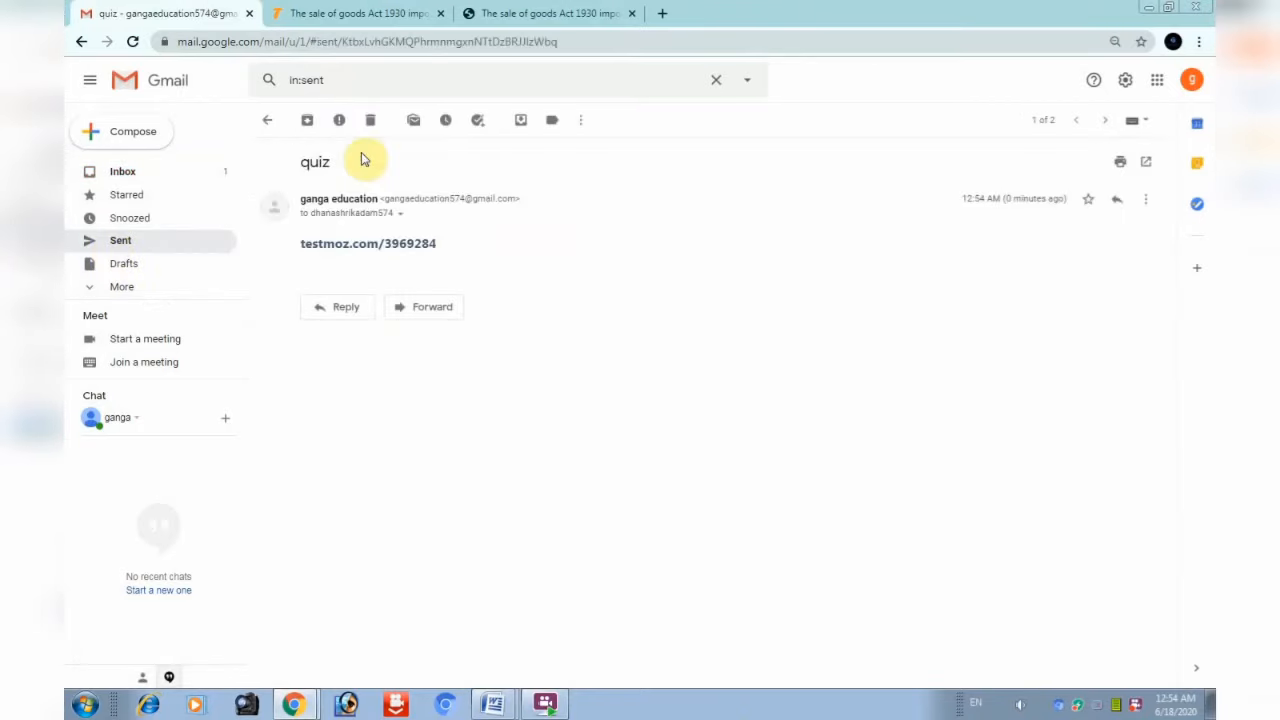
pyautogui.click(360, 250)
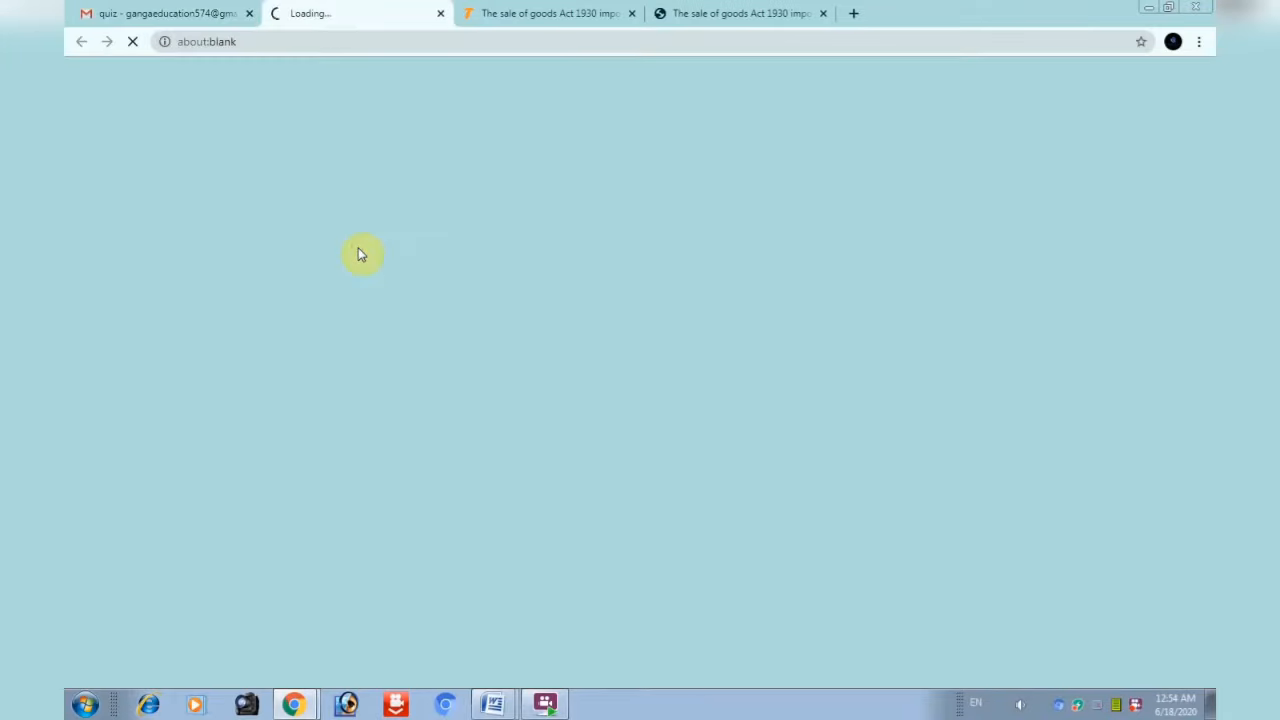
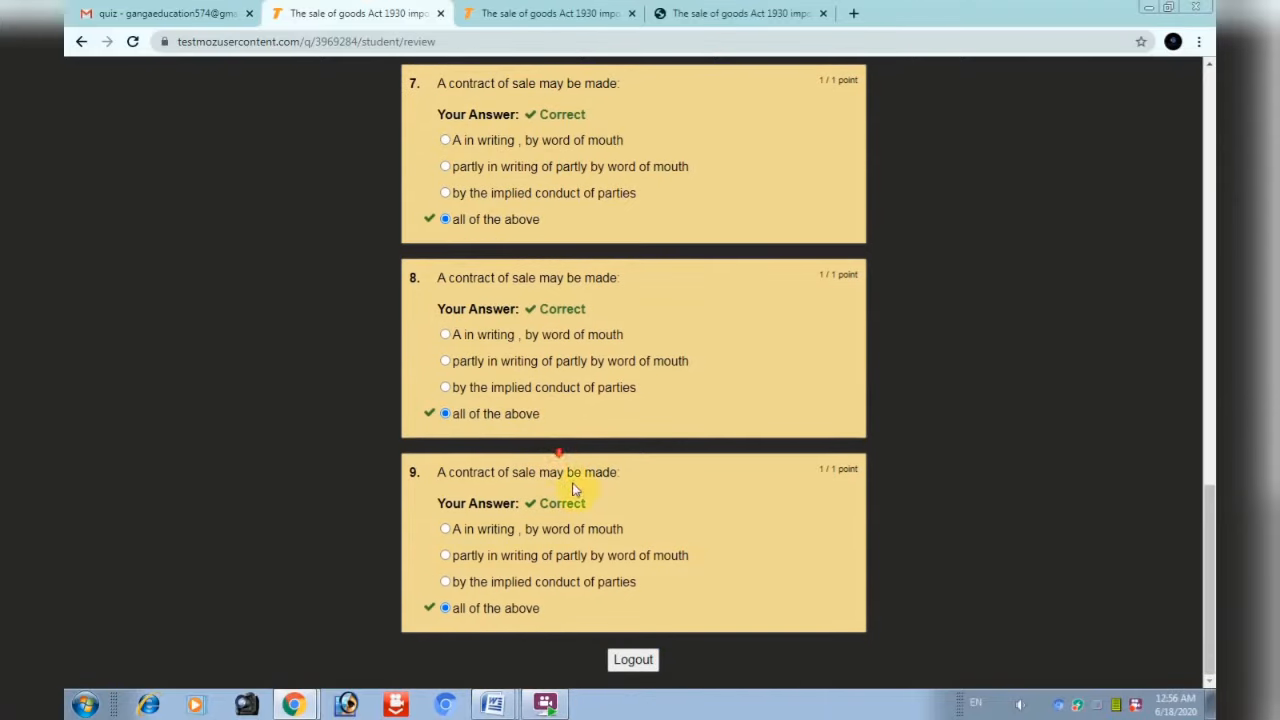
# Log out of the student's review after confirming questions 7–9 are marked correct
pyautogui.click(636, 660)
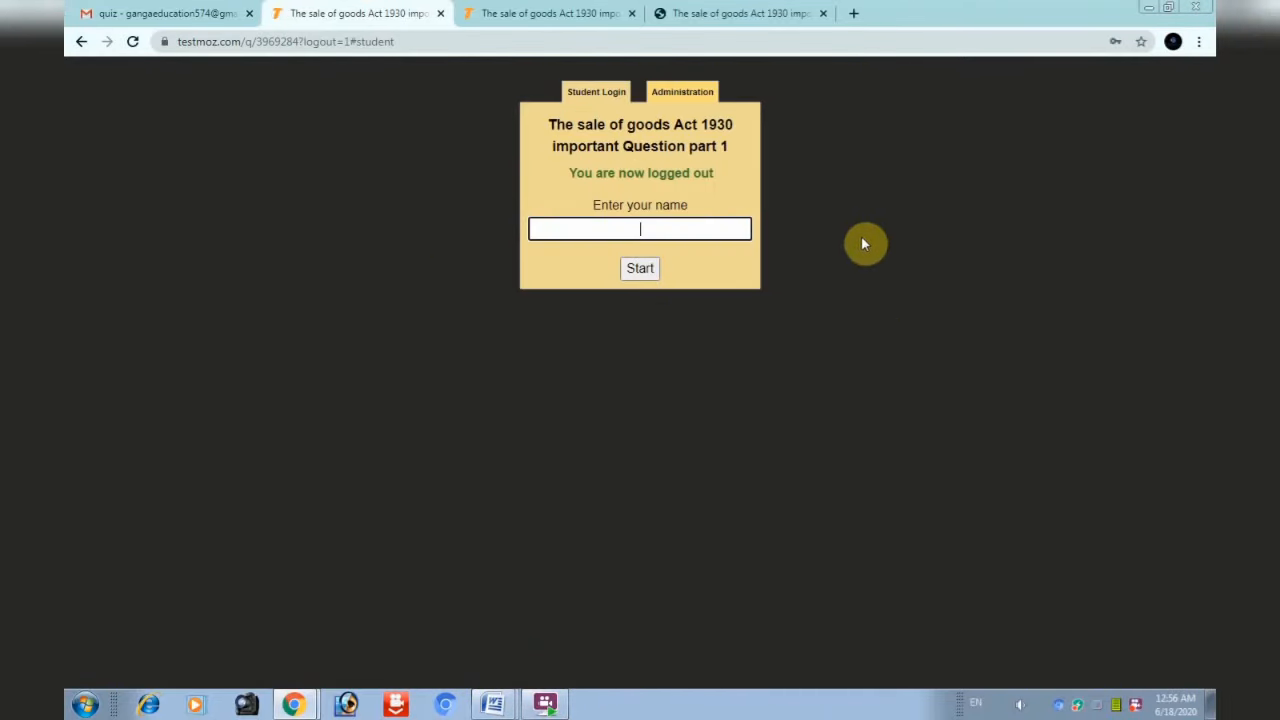
# Log in to the test's Administration side with the admin password to reach the Dashboard
pyautogui.click(692, 93)
pyautogui.moveTo(657, 199); pyautogui.dragTo(626, 203)
pyautogui.write('****')
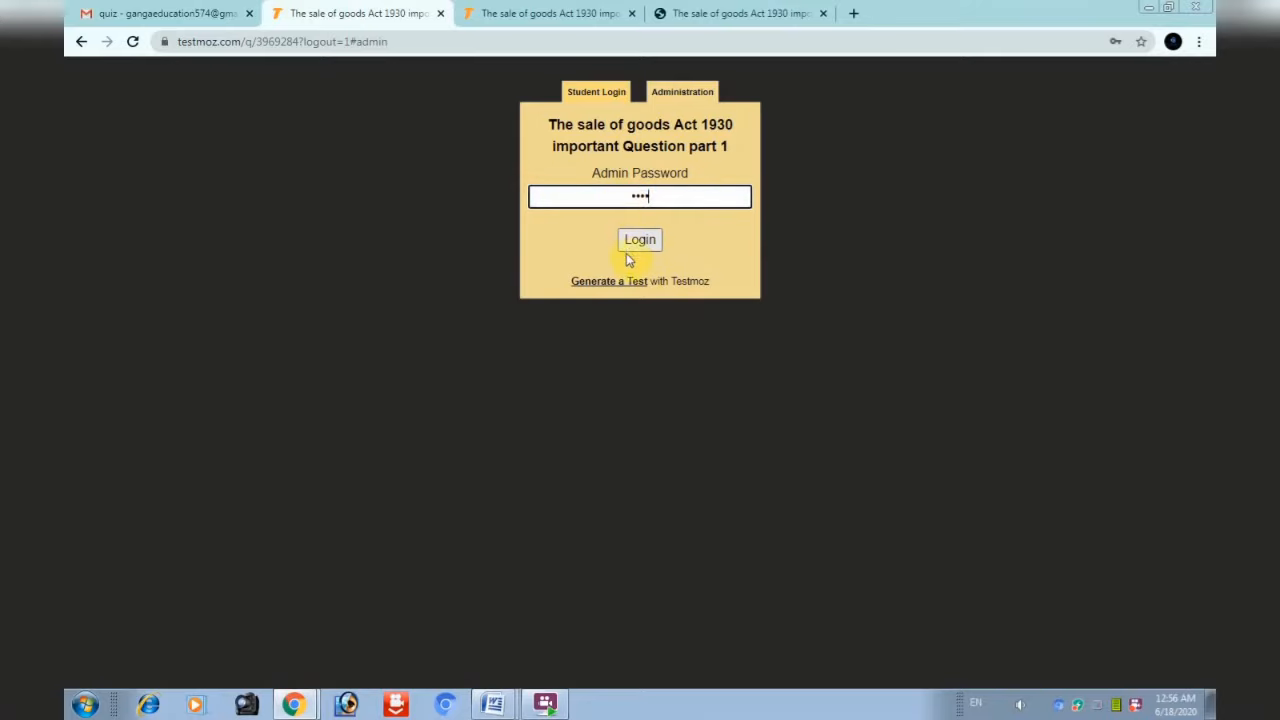
pyautogui.click(640, 240)
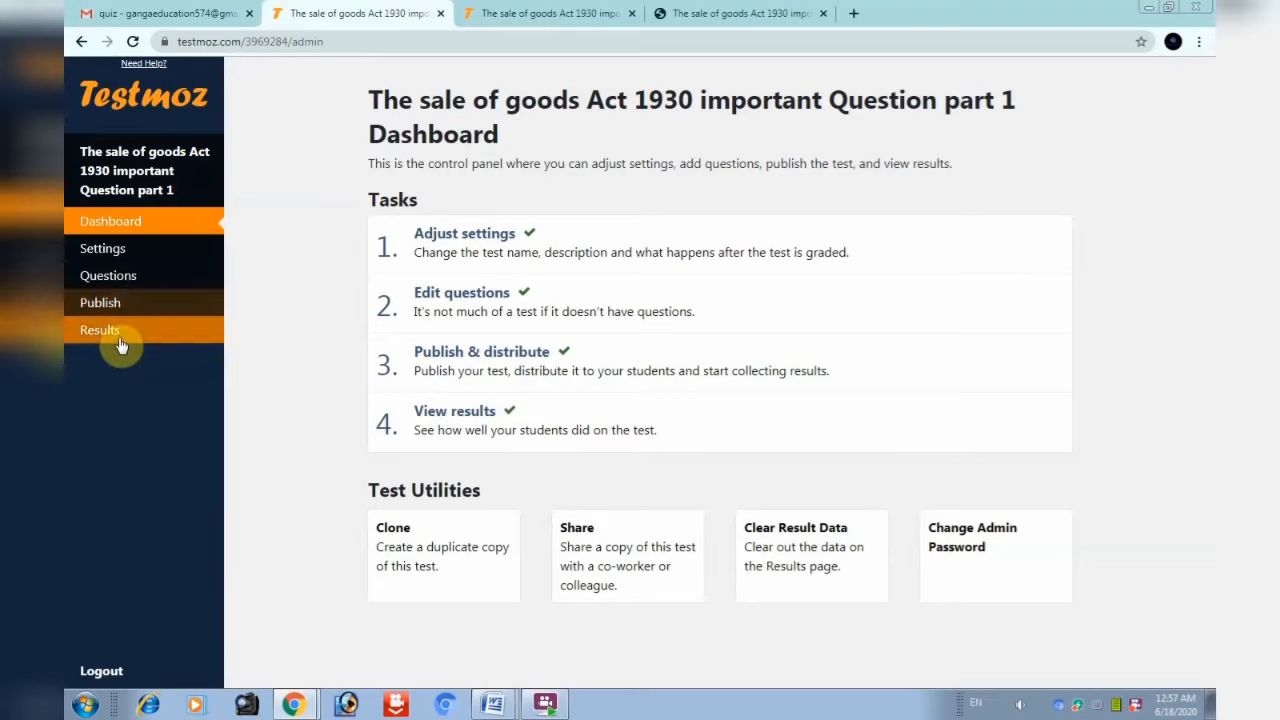
pyautogui.click(100, 330)
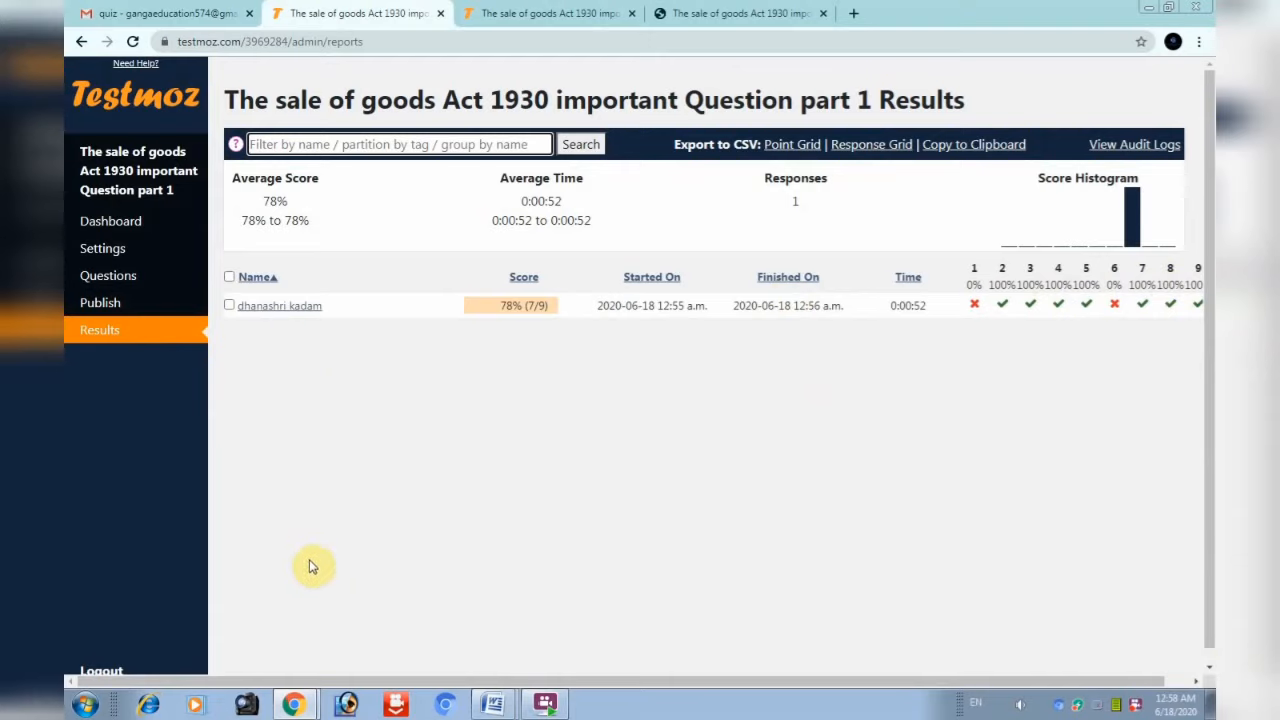
pyautogui.click(271, 145)
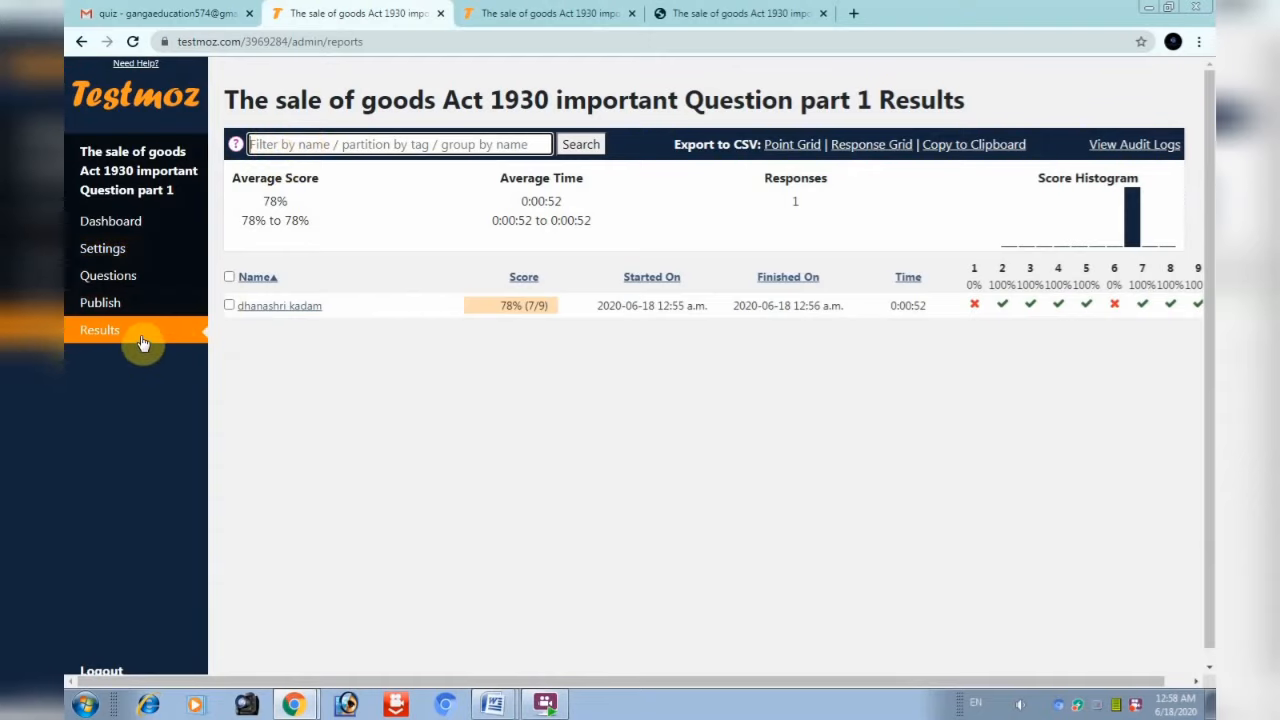
pyautogui.click(115, 222)
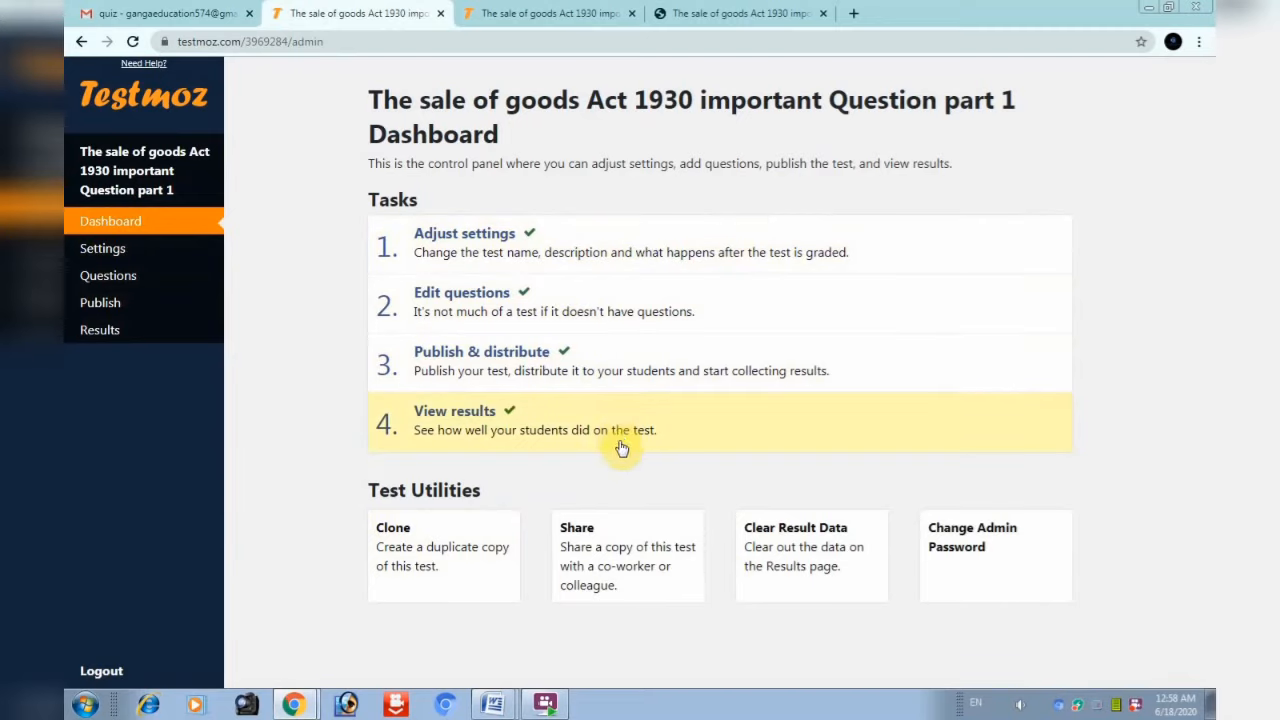
pyautogui.click(485, 316)
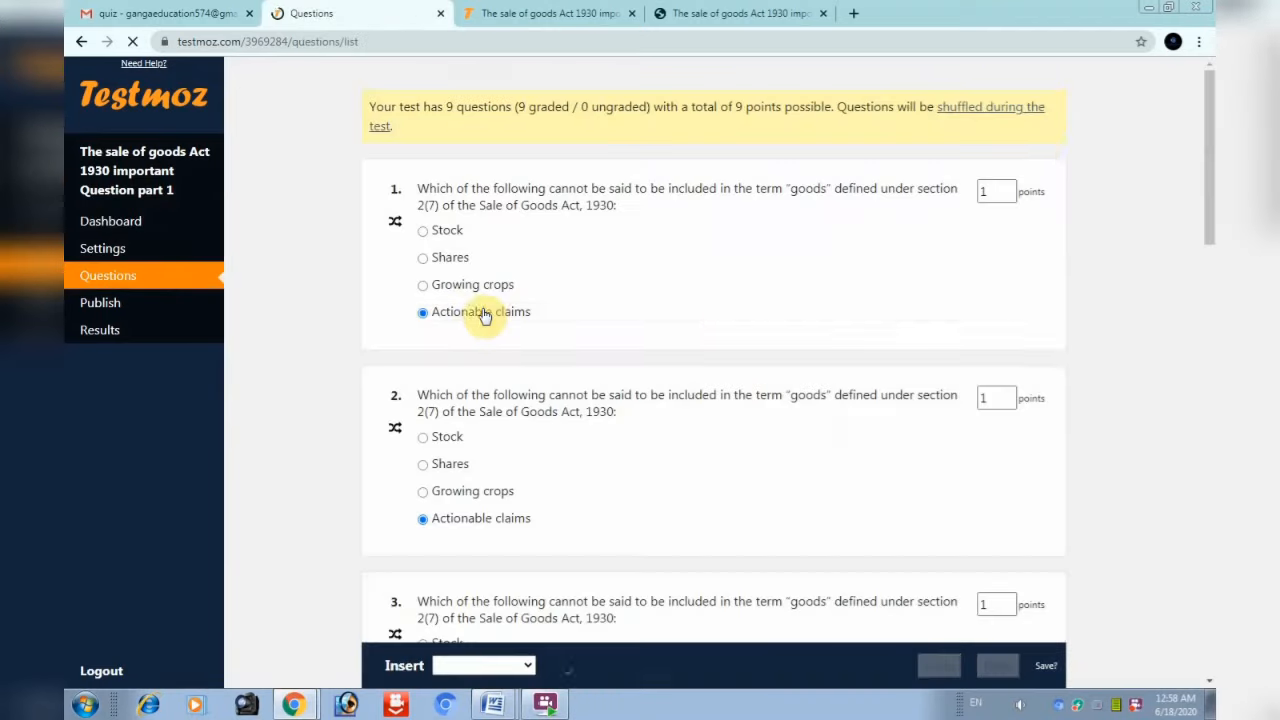
pyautogui.scroll(-12, 780, 449)
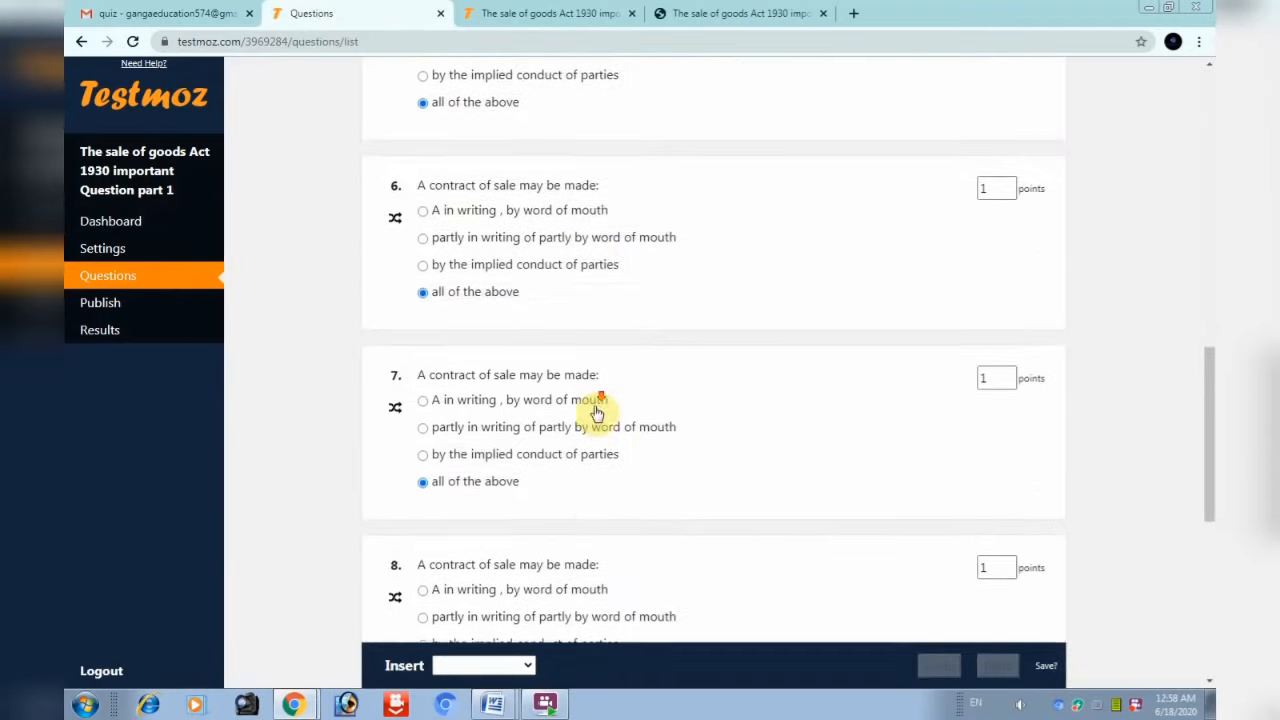
pyautogui.scroll(-3, 632, 445)
pyautogui.scroll(6, 420, 310)
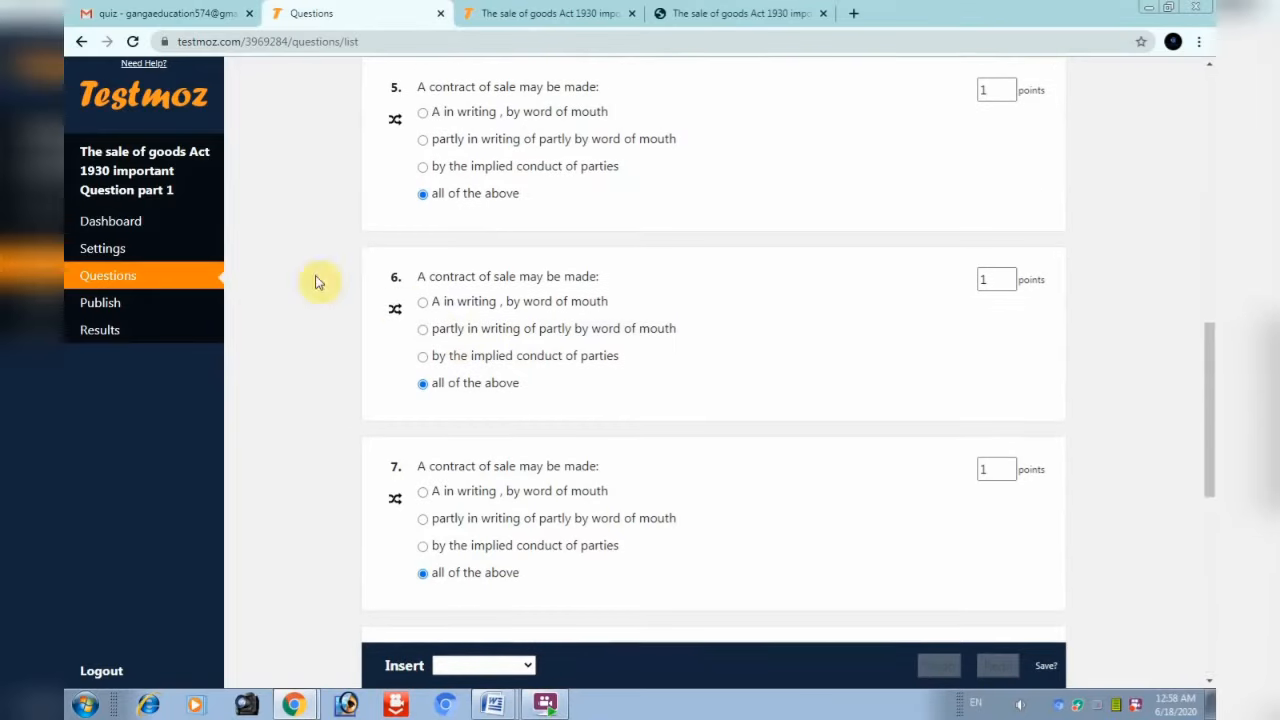
pyautogui.click(110, 226)
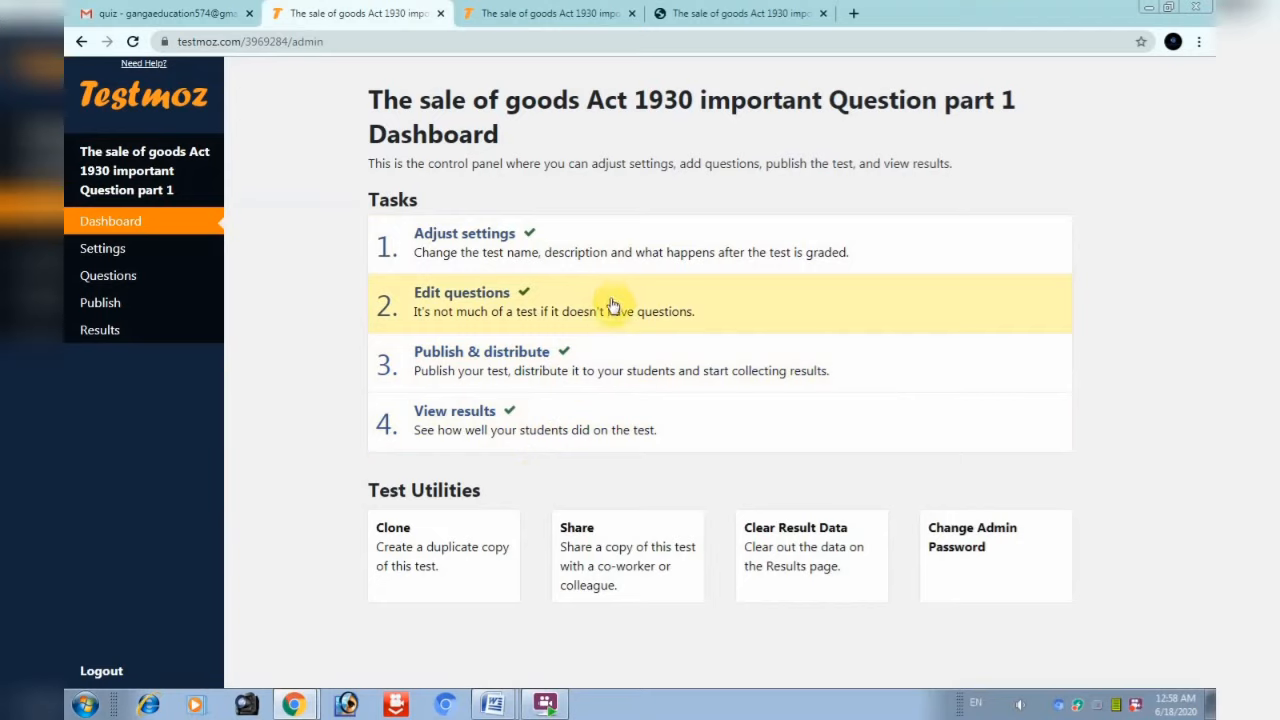
# Browse the question editor's Insert types without adding any, then view the 78% (7/9) result
pyautogui.click(543, 308)
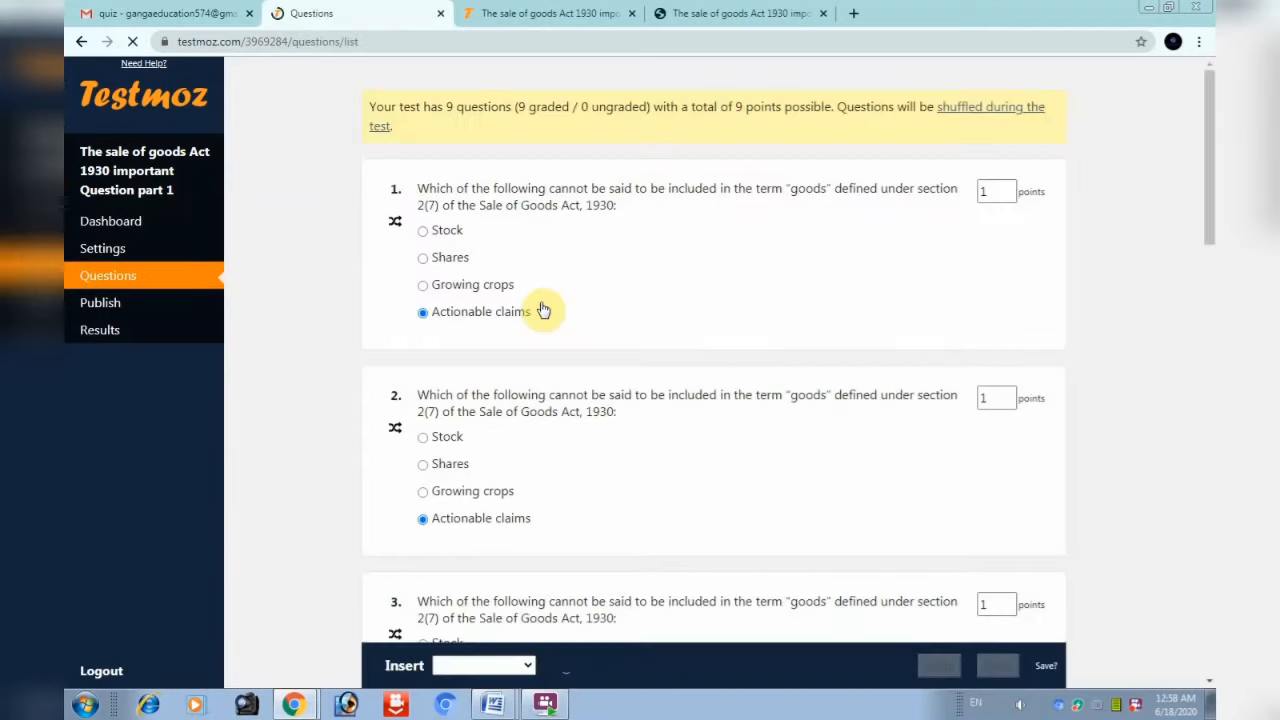
pyautogui.scroll(-5, 569, 569)
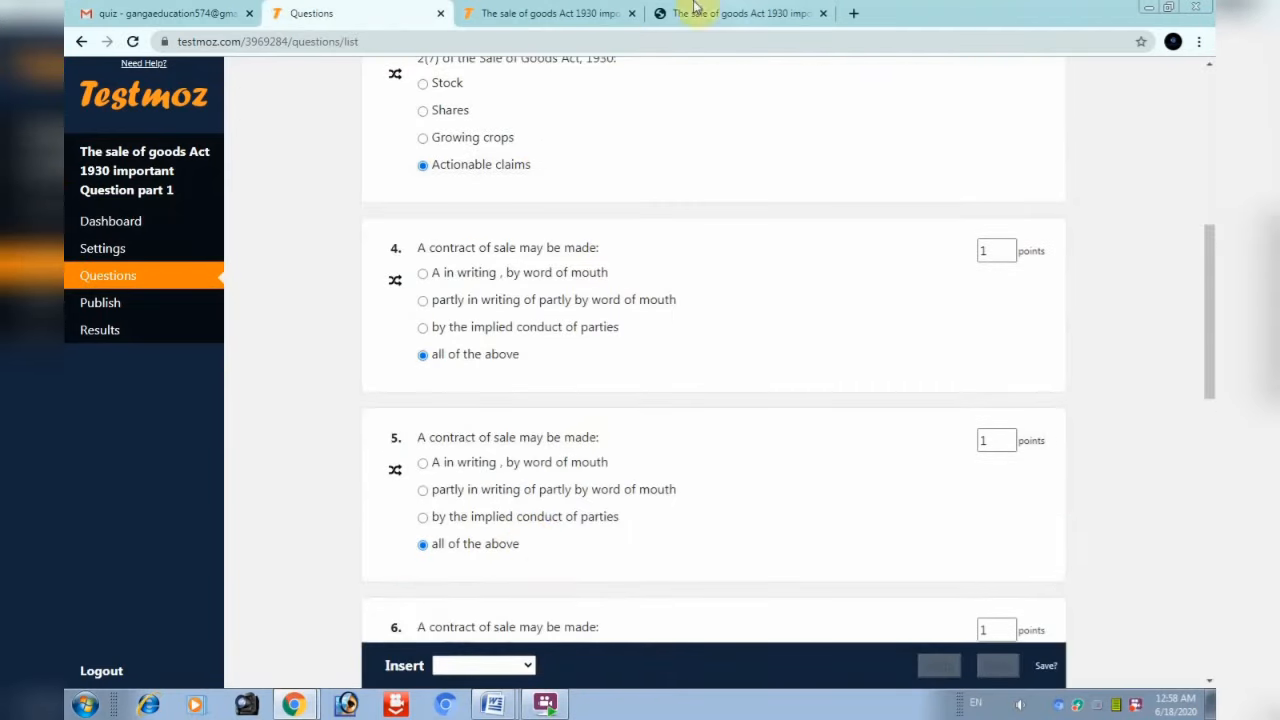
pyautogui.scroll(-4, 549, 640)
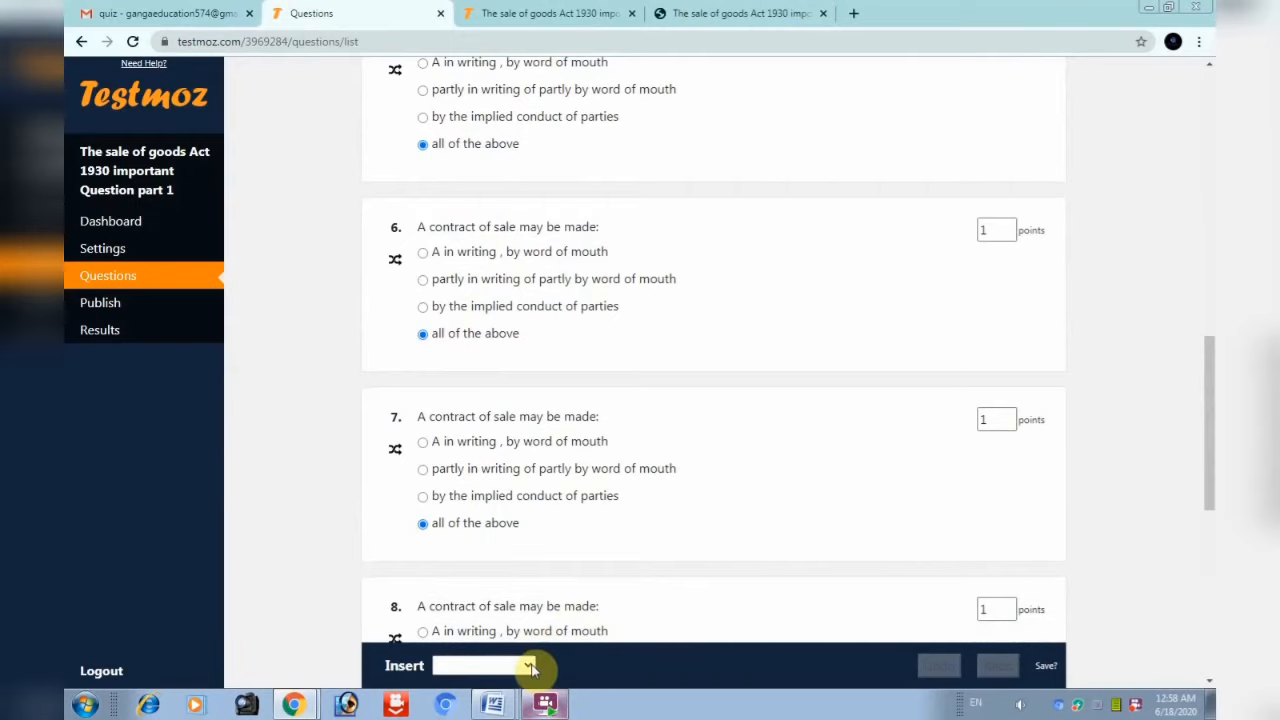
pyautogui.click(528, 665)
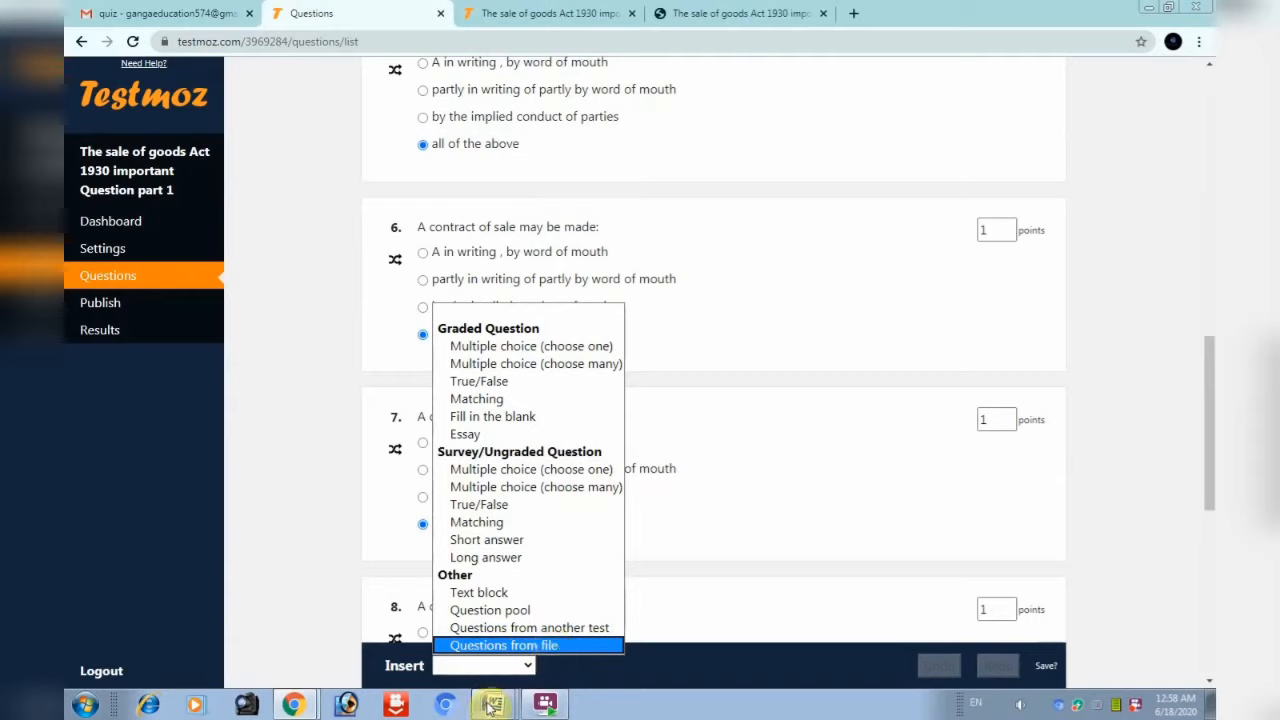
pyautogui.click(1190, 390)
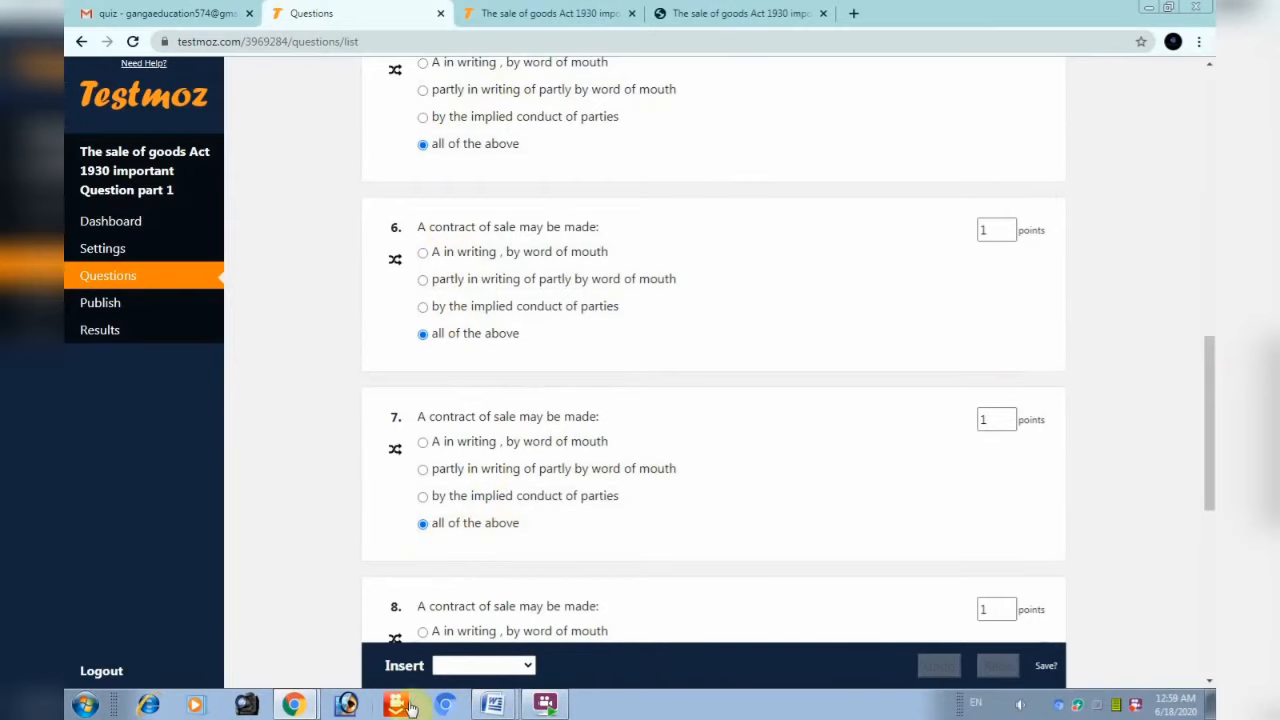
pyautogui.click(529, 667)
pyautogui.scroll(1, 1210, 415)
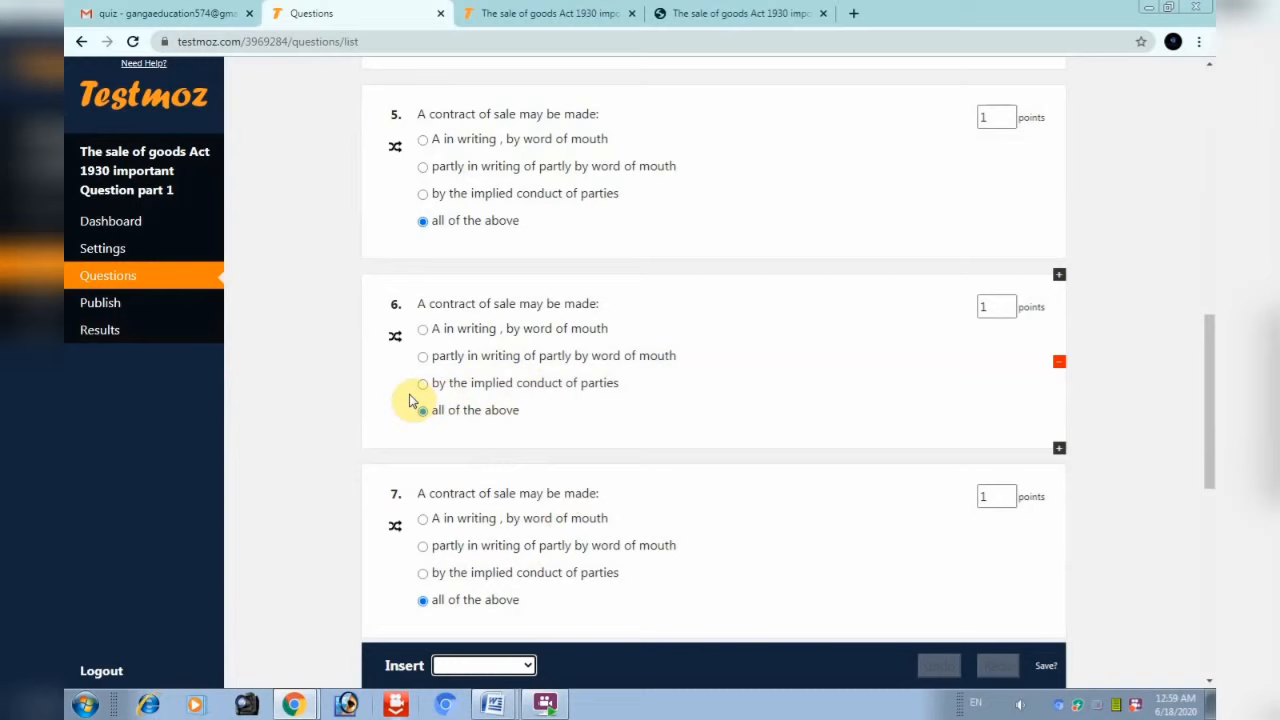
pyautogui.click(151, 332)
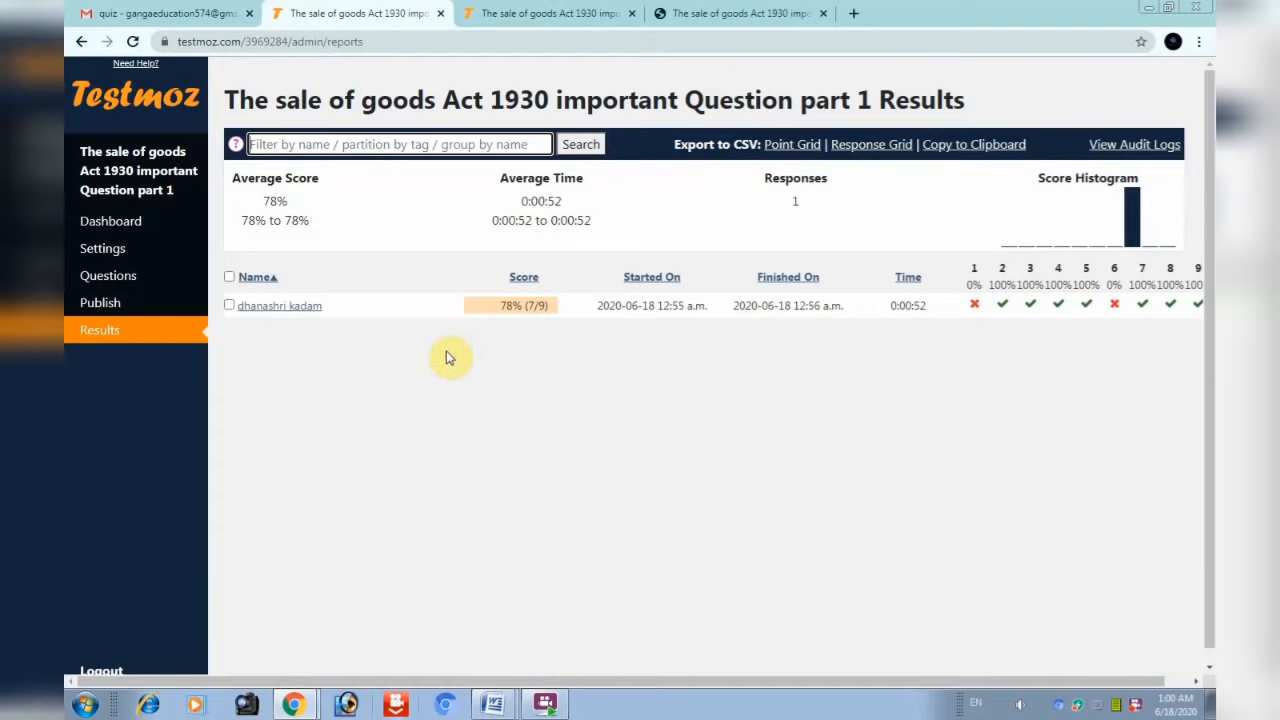
# From the Dashboard, insert a new graded Essay question as question 10
pyautogui.click(138, 225)
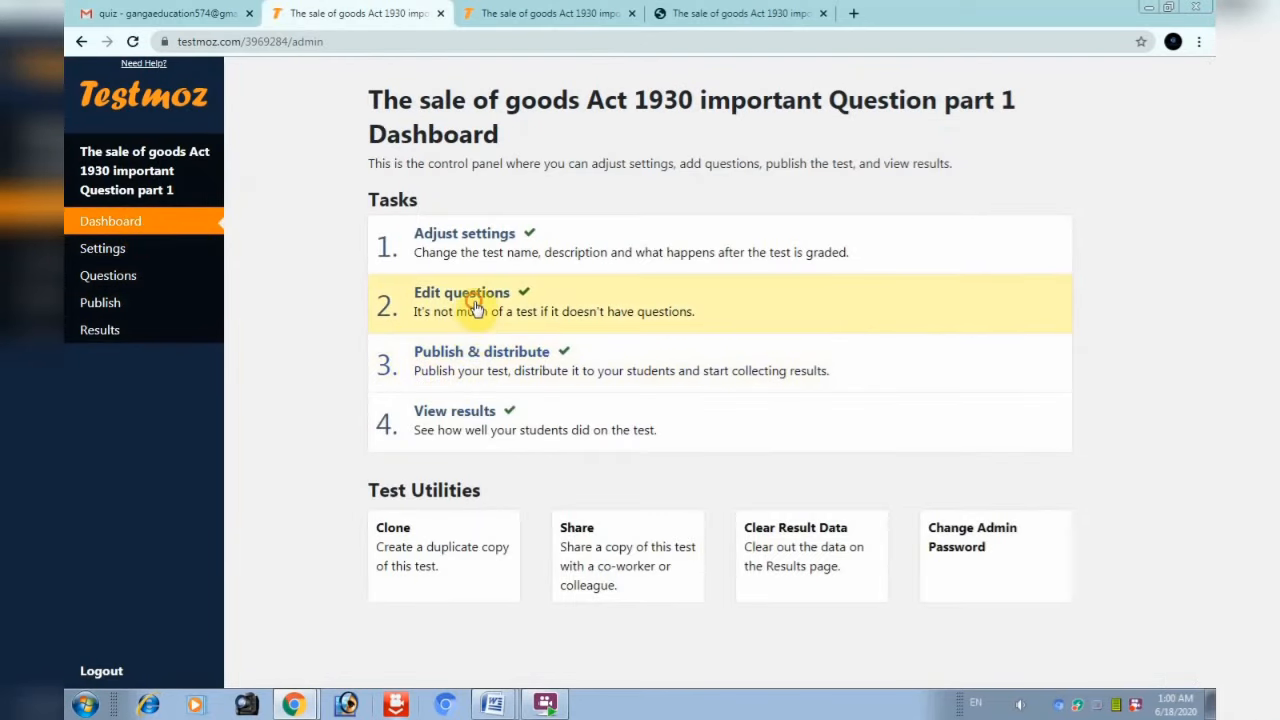
pyautogui.click(476, 308)
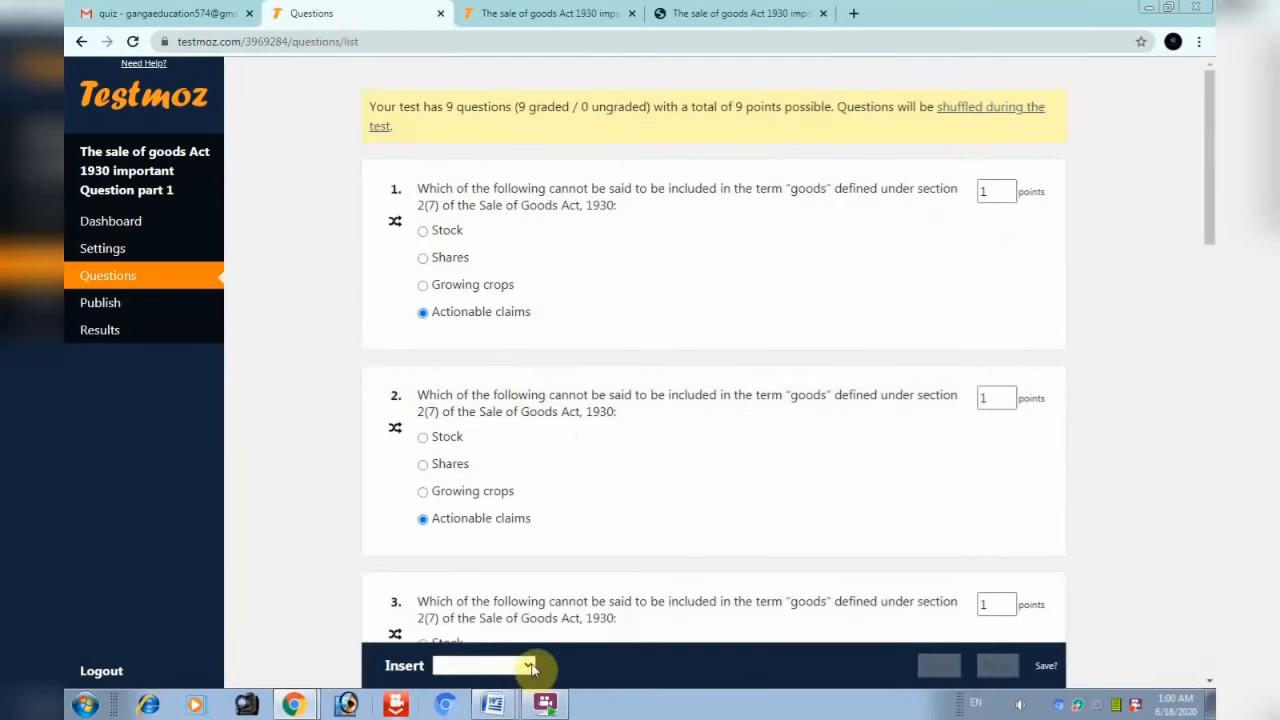
pyautogui.click(528, 666)
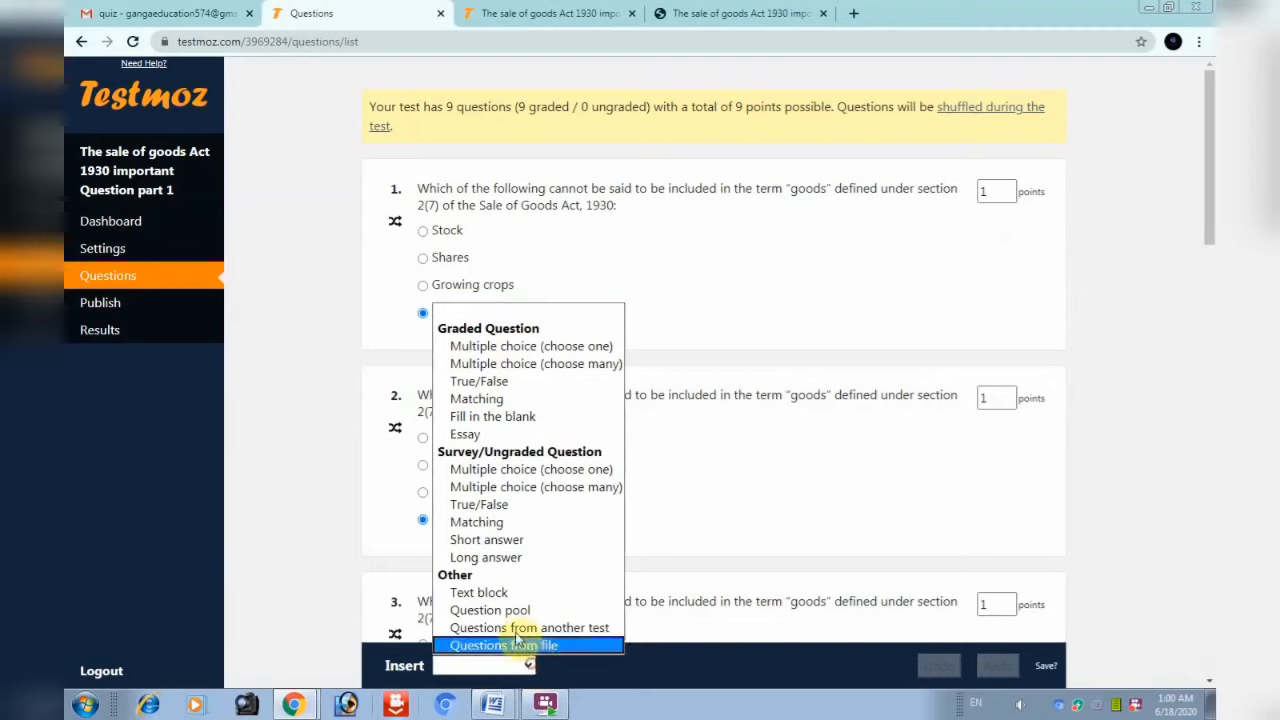
pyautogui.click(491, 440)
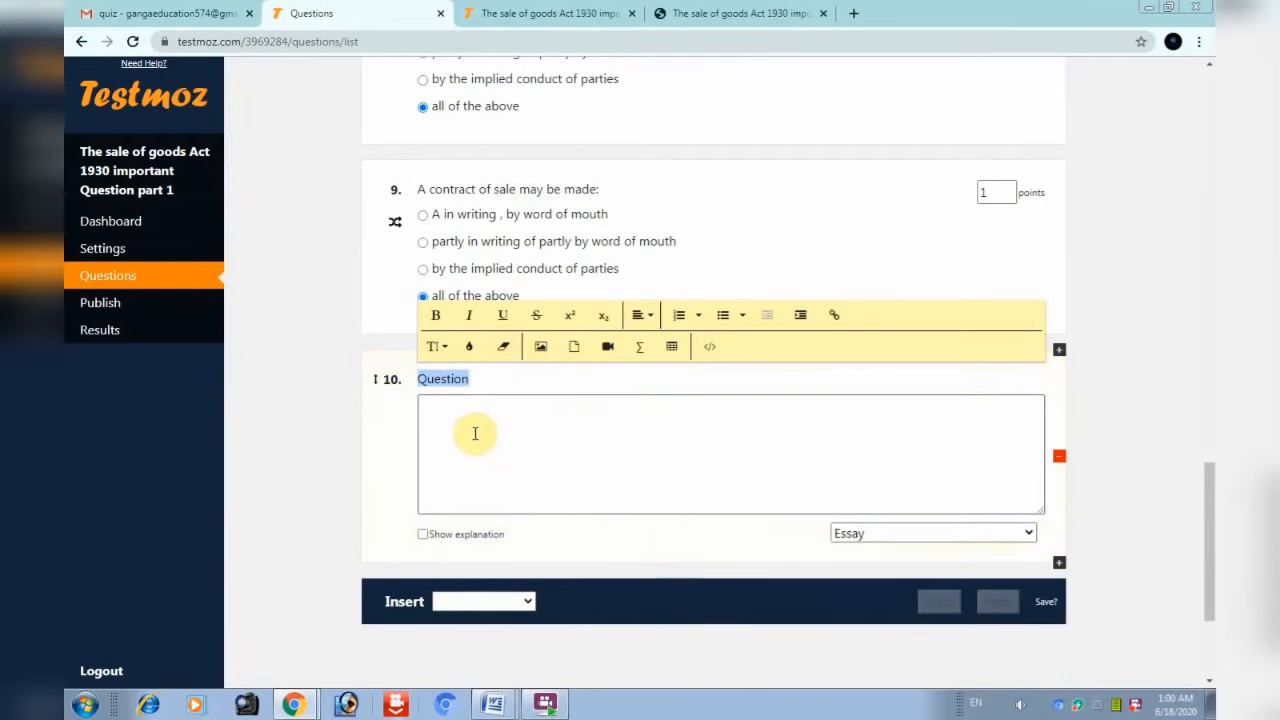
# Insert a graded Matching question 11 pairing four animals with their classes
pyautogui.click(483, 601)
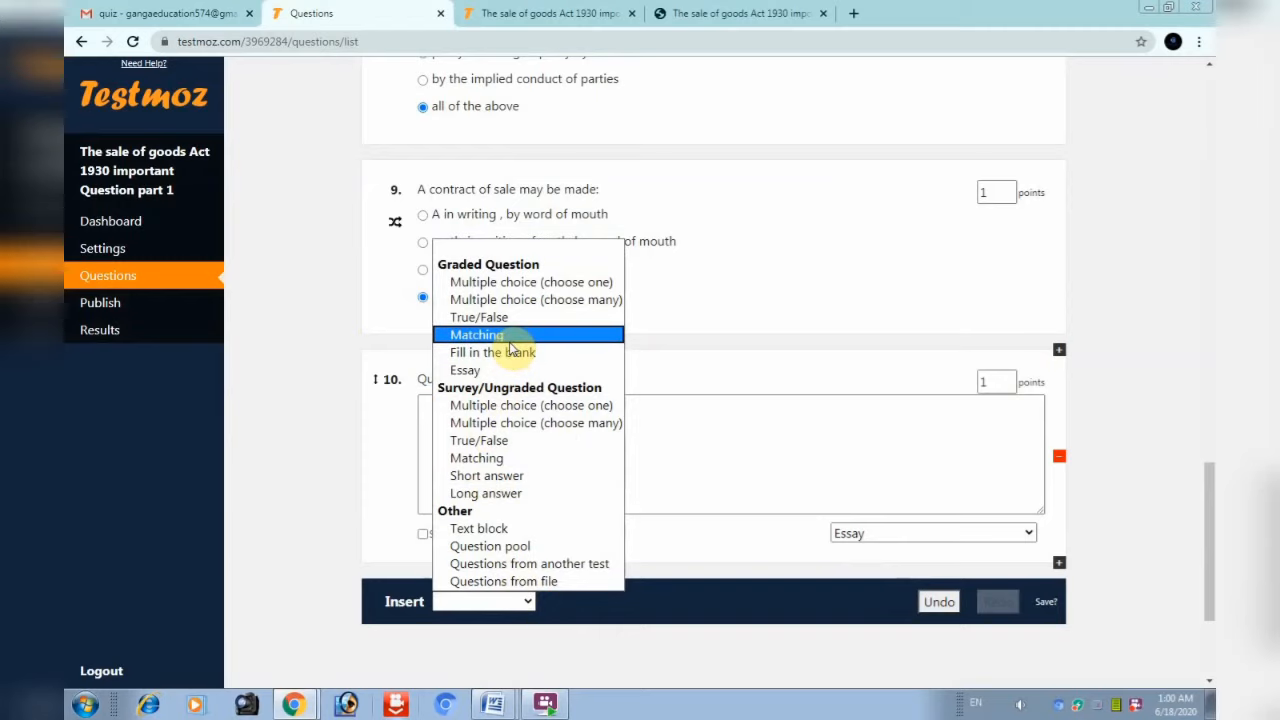
pyautogui.click(508, 337)
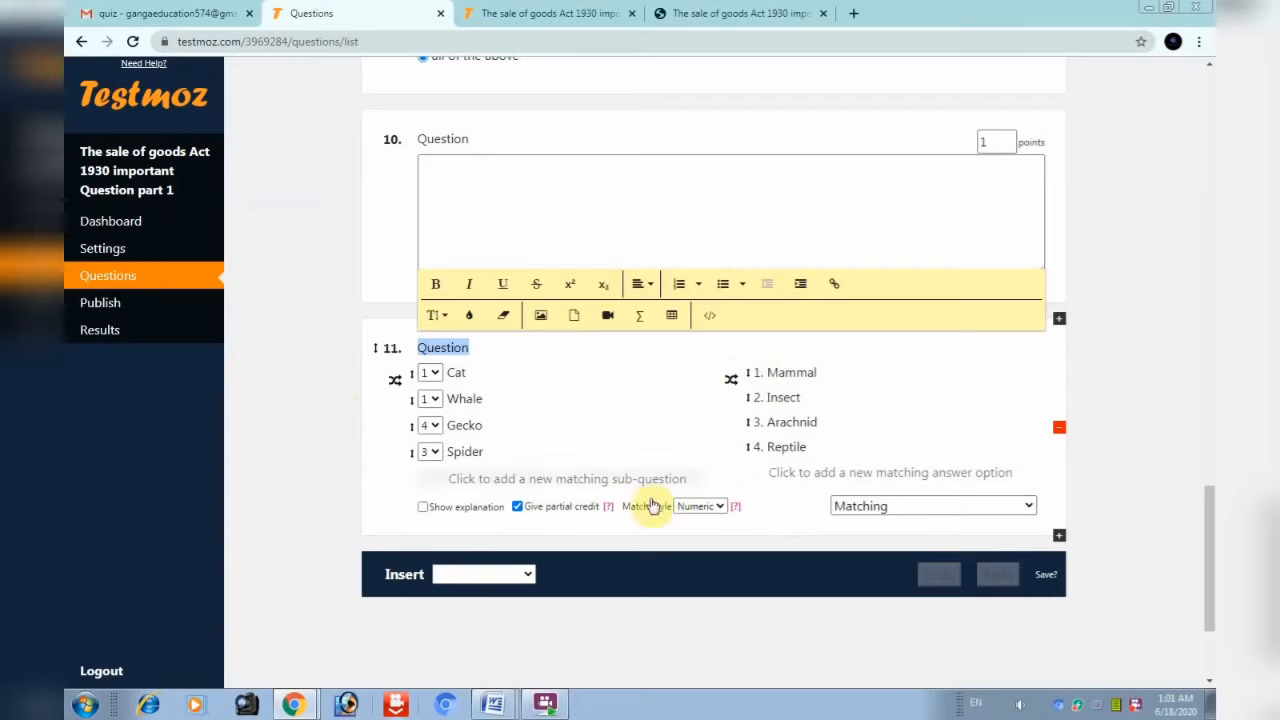
pyautogui.click(527, 577)
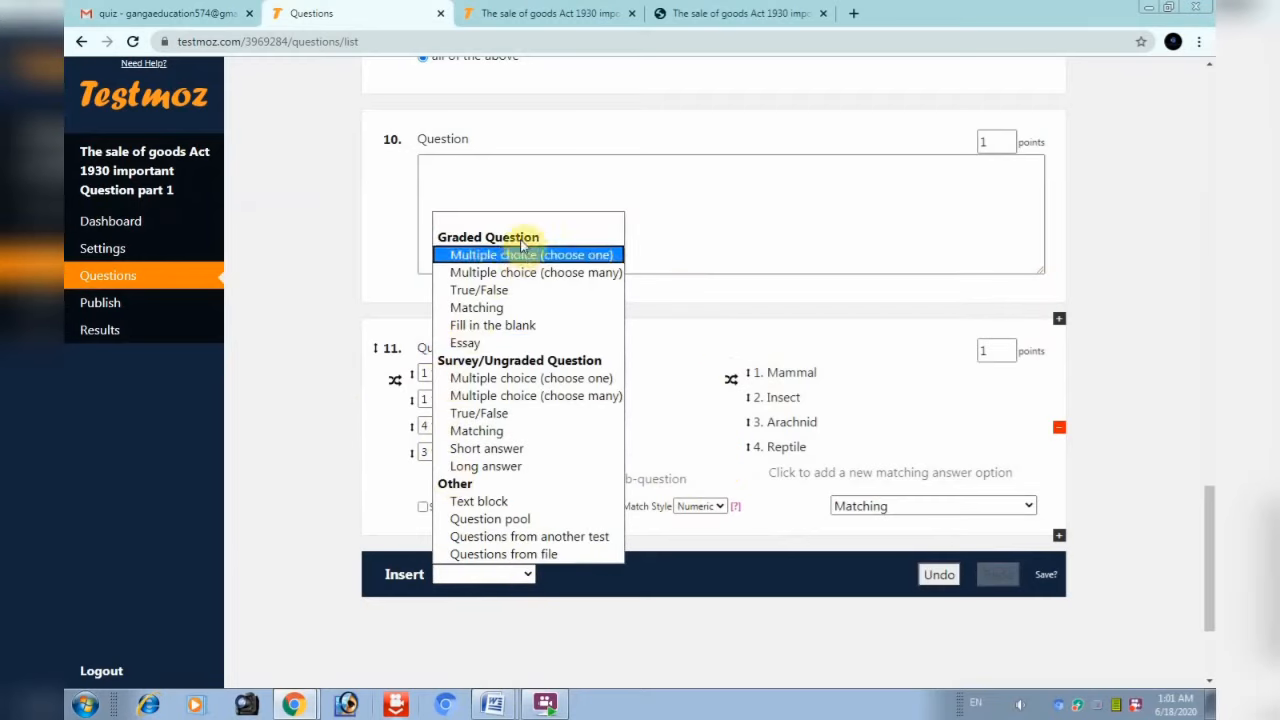